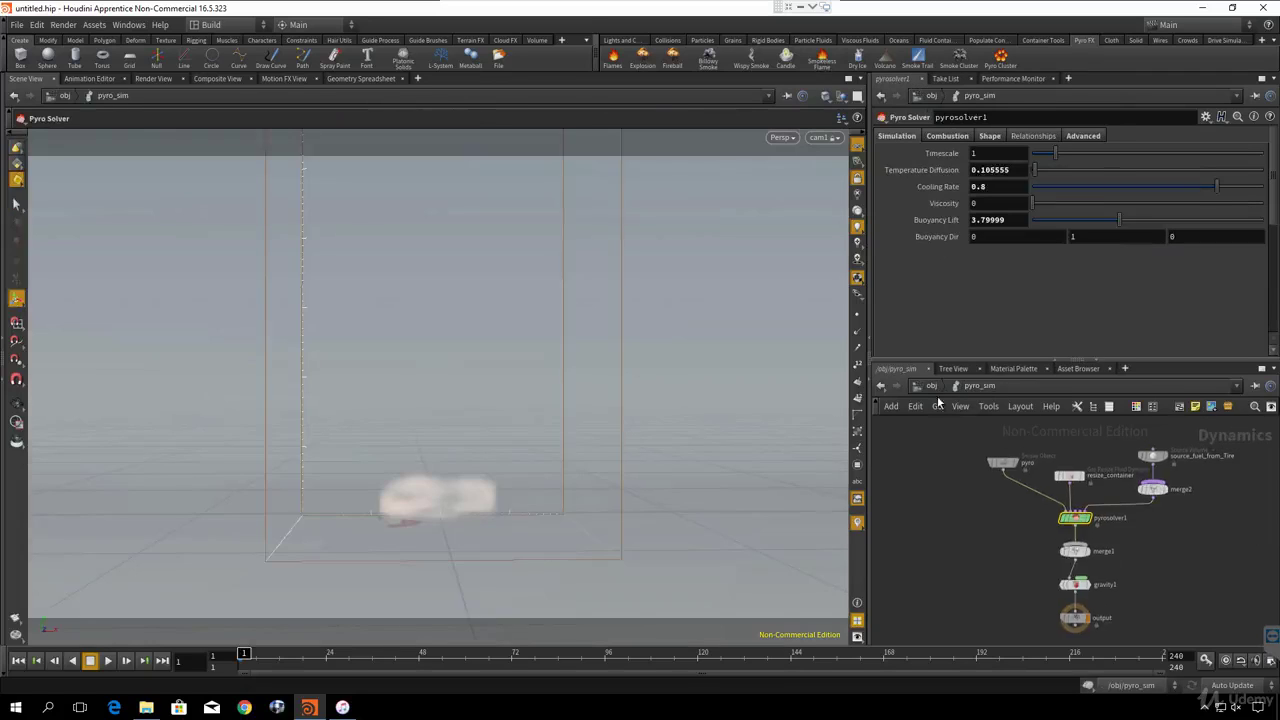
- Return to the object level and arrange the Tire, pyro_import and pyro_sim nodes in one column
left_click(931, 386)
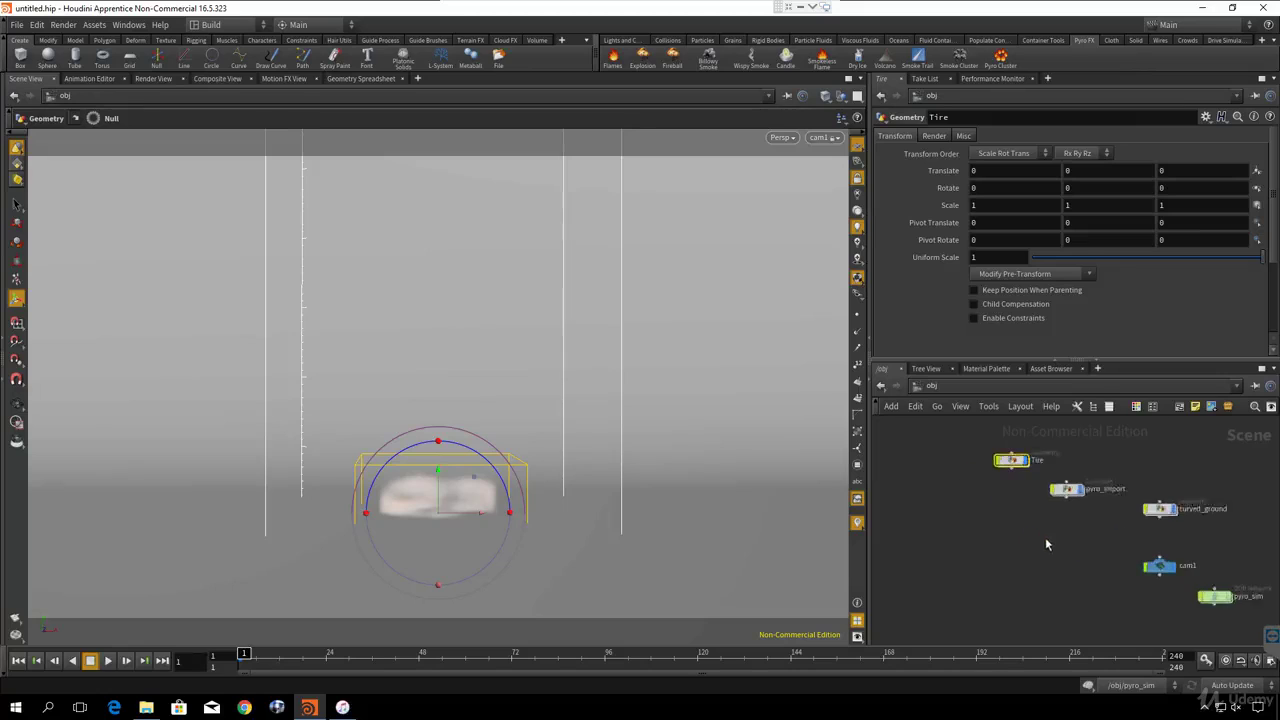
left_click_drag(1175, 565, 931, 532)
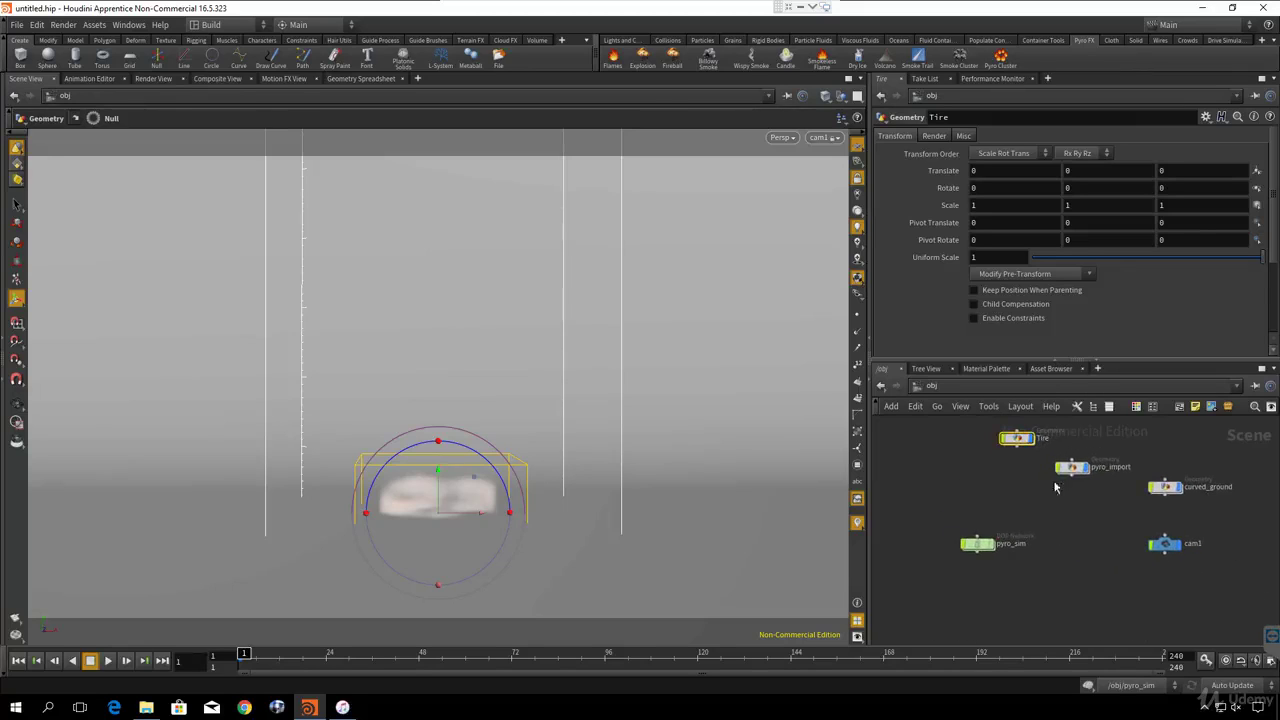
left_click_drag(1079, 479, 991, 506)
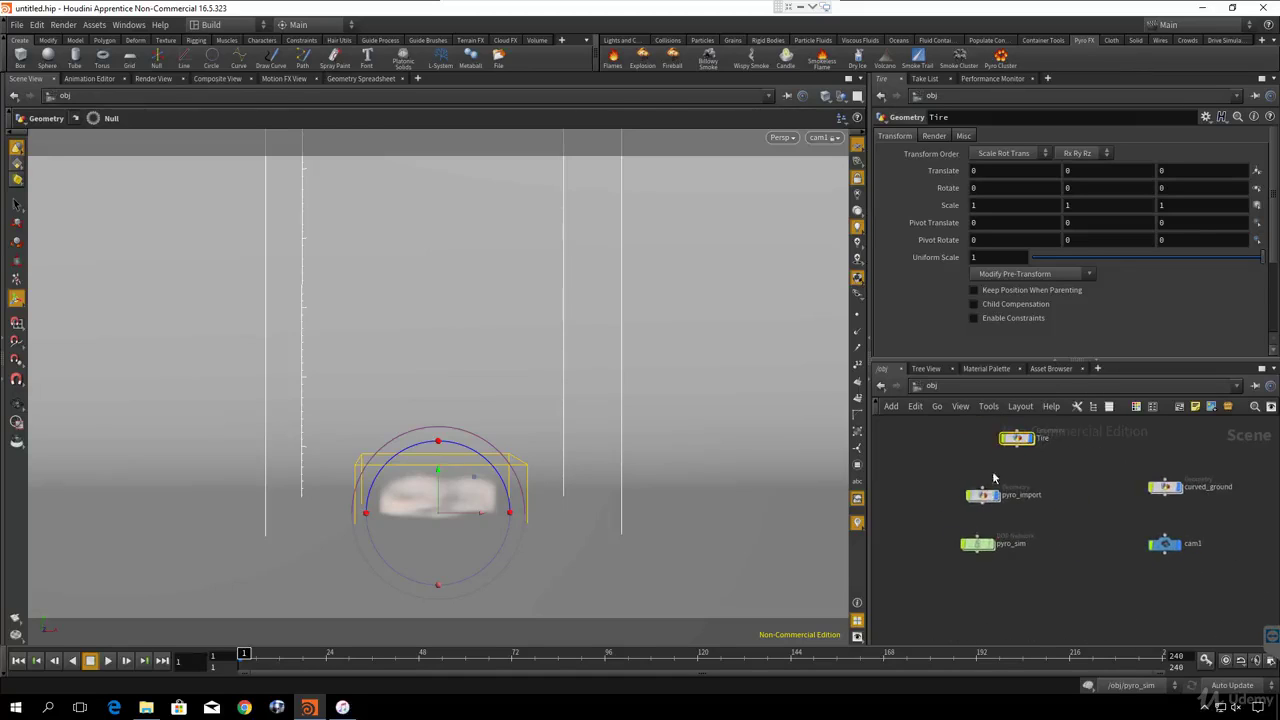
middle_click_drag(994, 475, 1024, 535)
left_click_drag(1041, 500, 1011, 497)
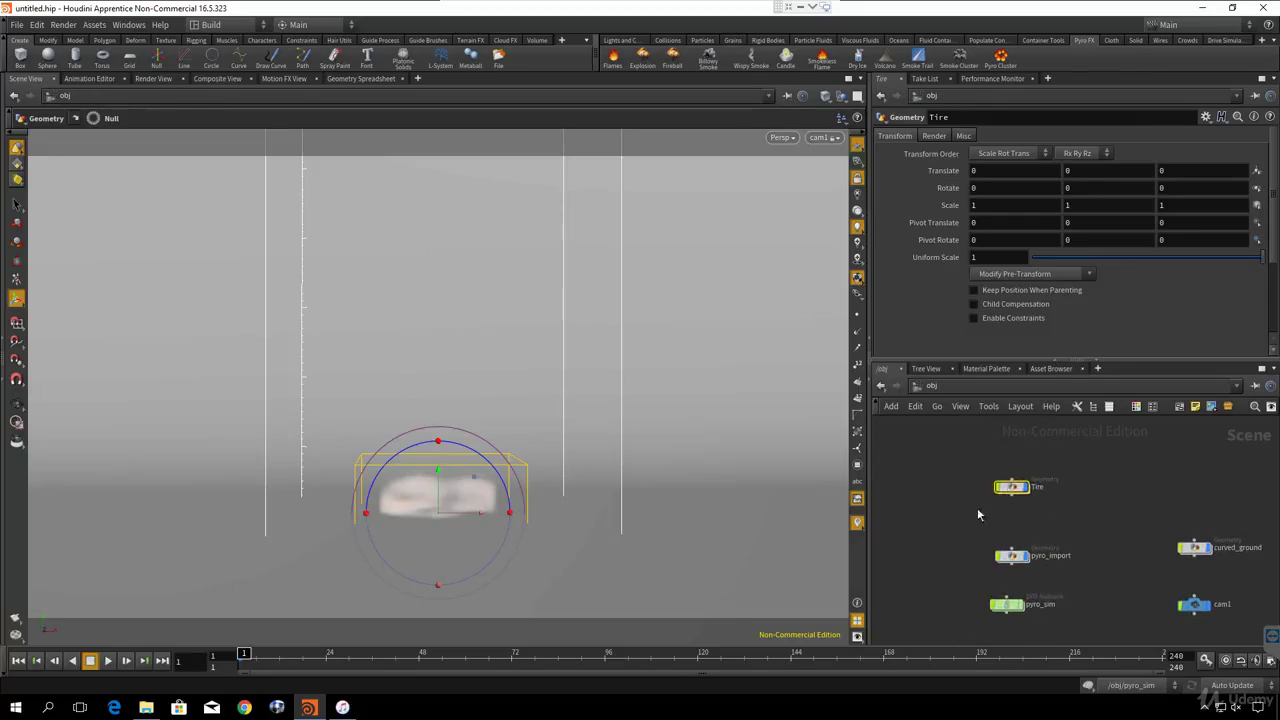
- Enter the Tire object's network and set the display flag on the transform1 node
double_click(1015, 495)
middle_click_drag(993, 617, 988, 624)
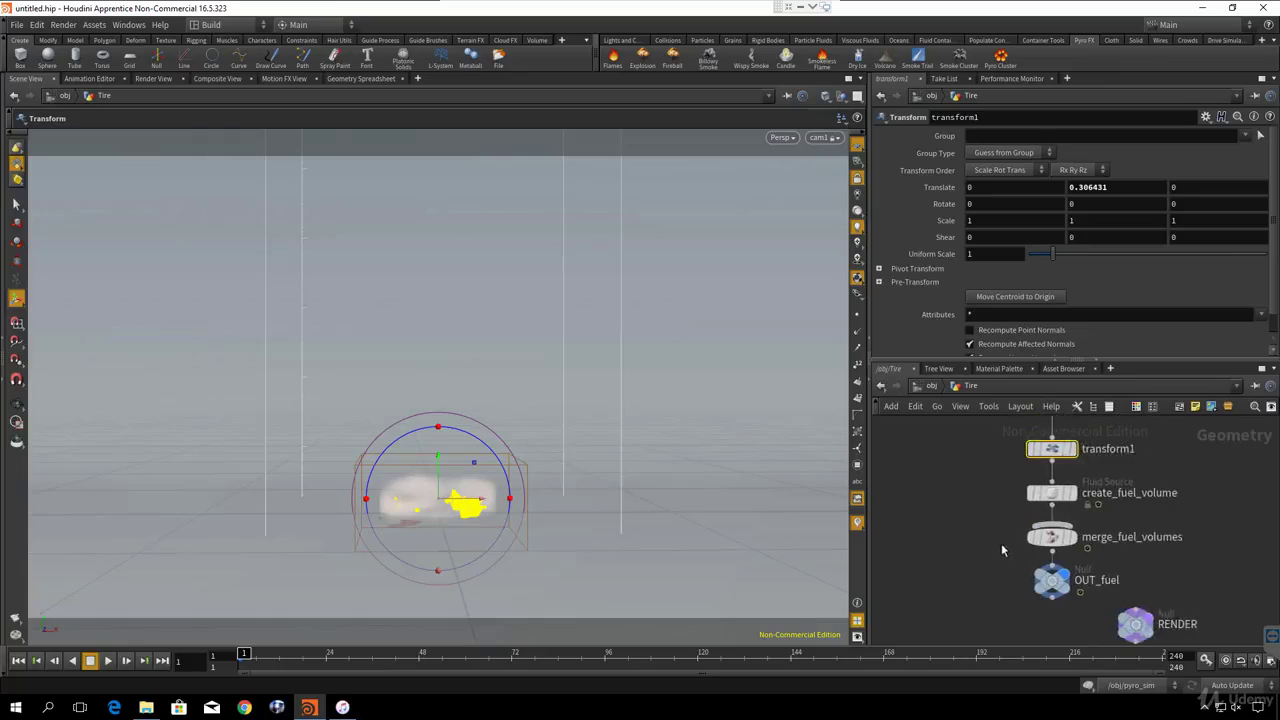
scroll(1001, 543, "down", 3)
middle_click_drag(971, 551, 958, 607)
scroll(974, 537, "up", 3)
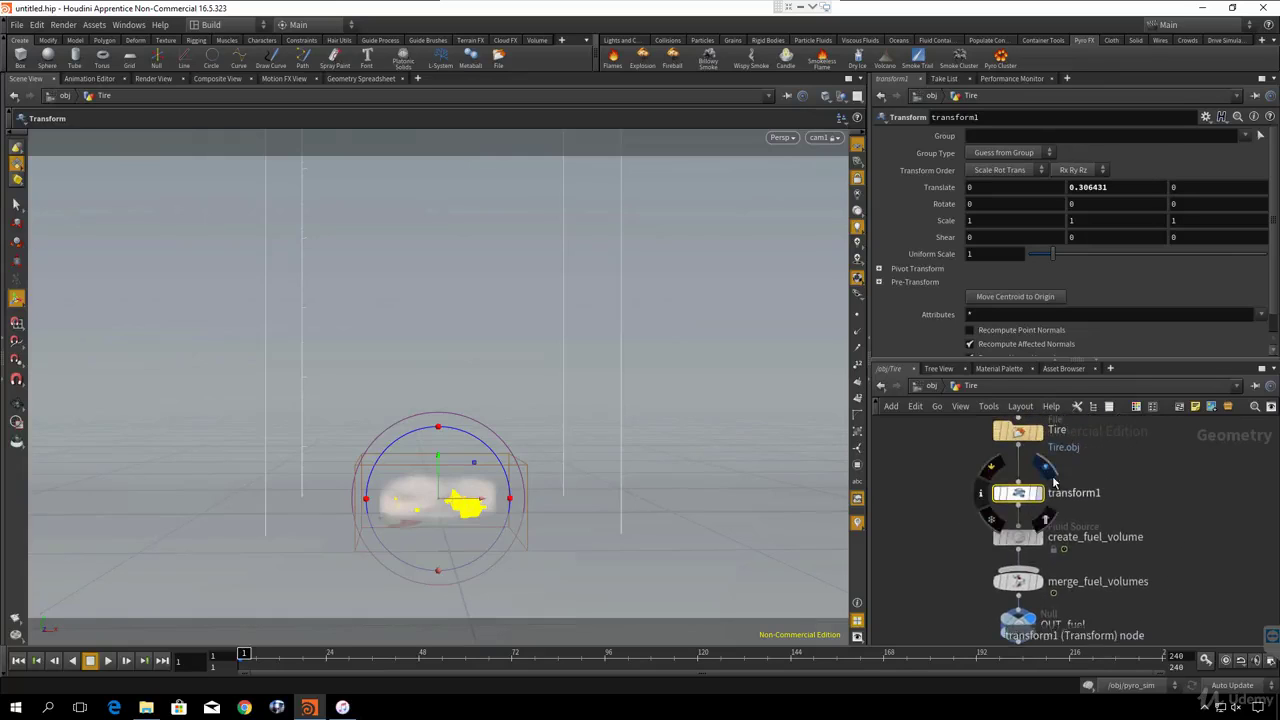
left_click(1040, 493)
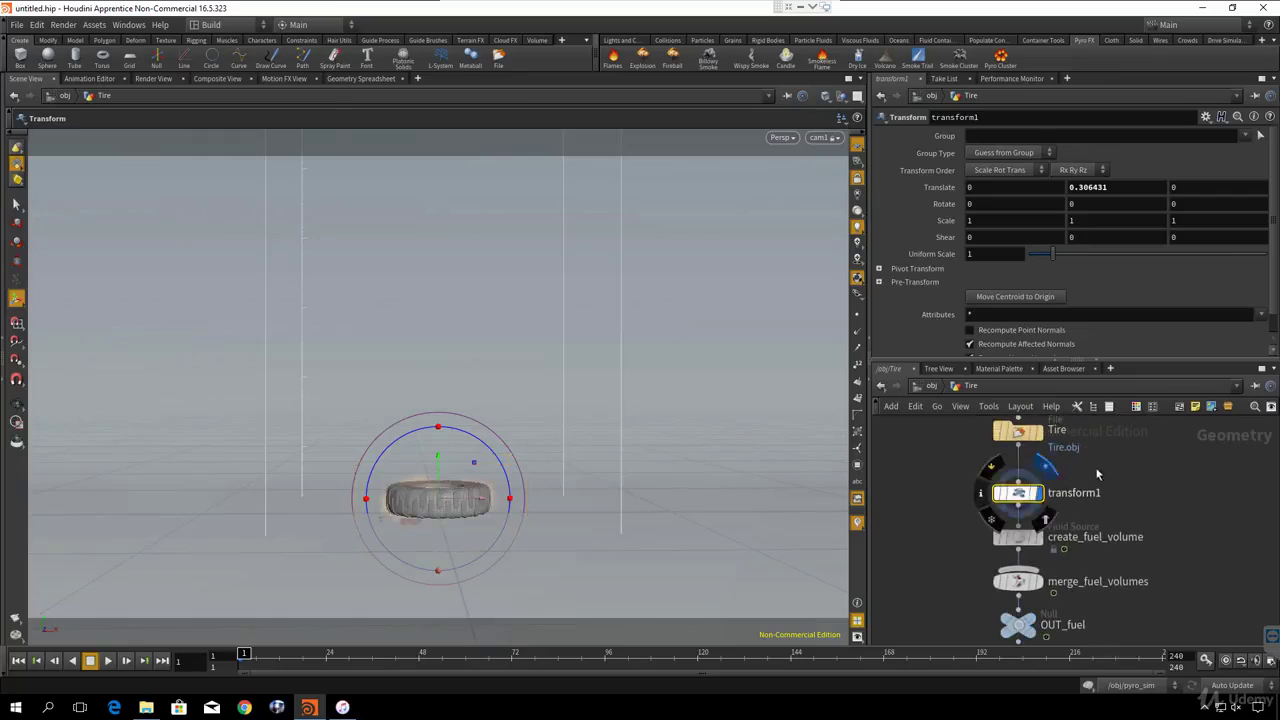
- Return to the object level, activate the Select tool and play the simulation up to frame 89
left_click(934, 387)
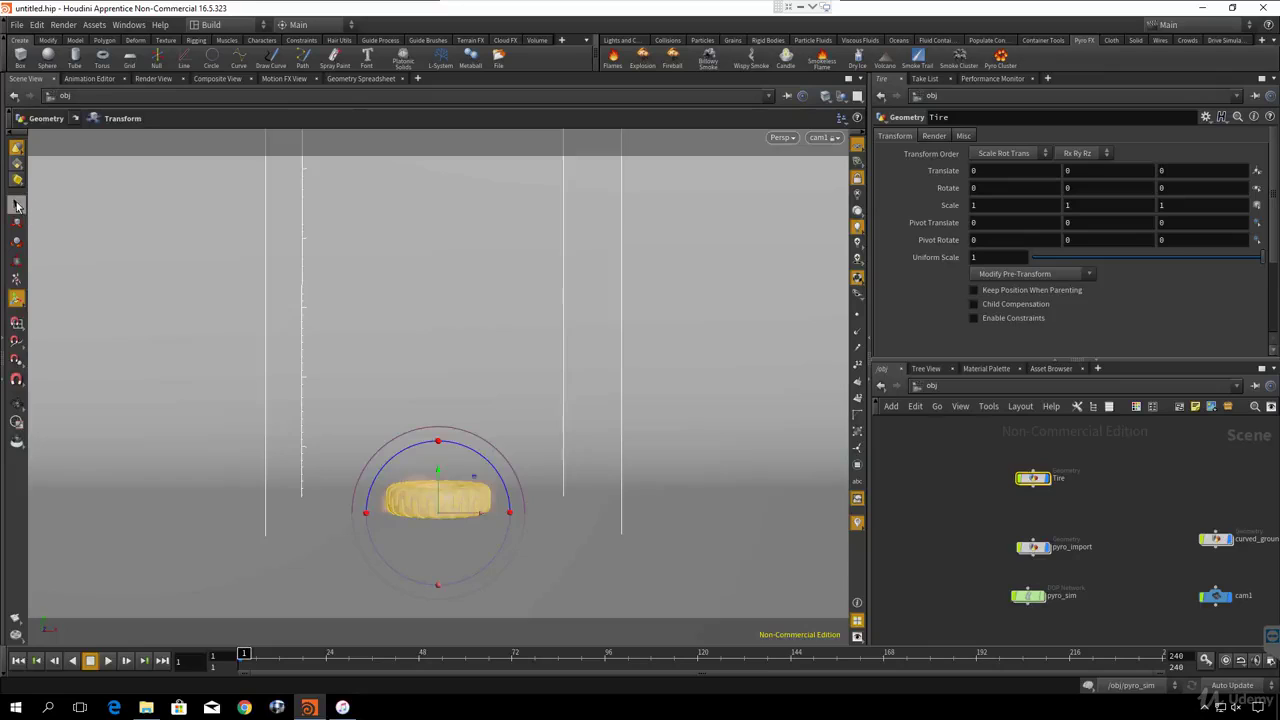
left_click(16, 205)
left_click(109, 661)
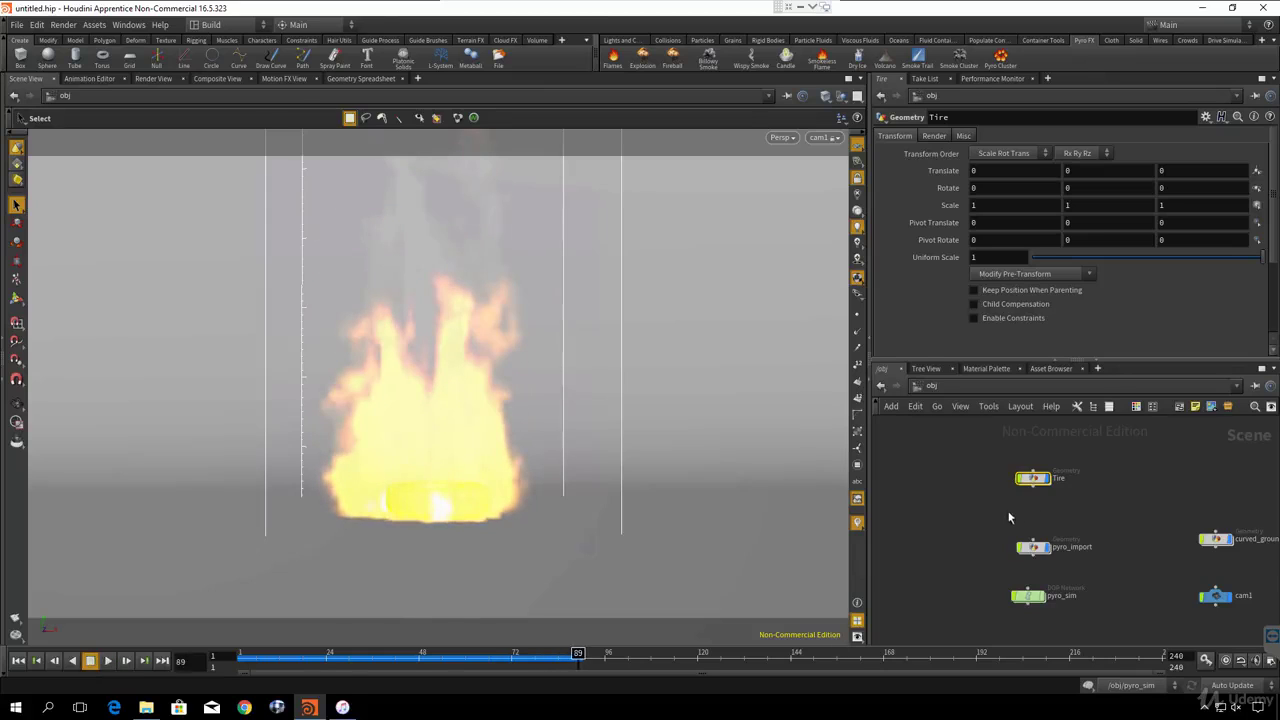
- Go back inside the Tire object and display the create_fuel_volume fluid source node
double_click(1005, 478)
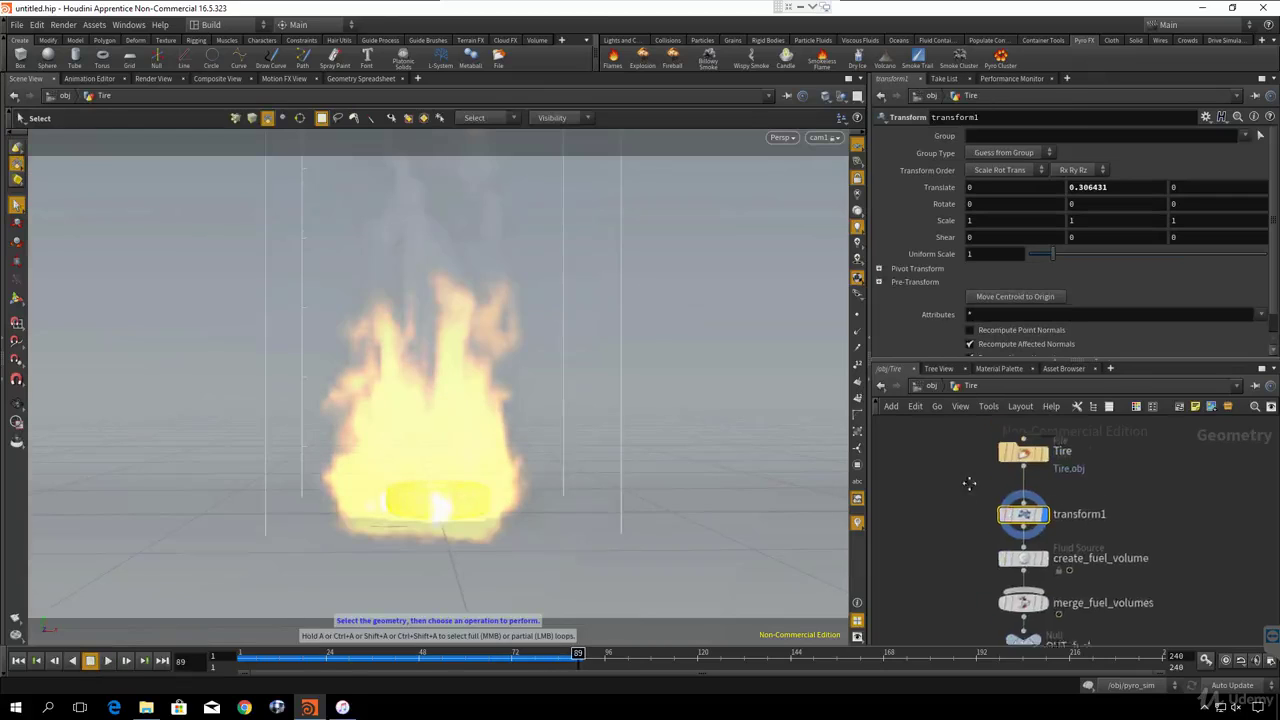
left_click(1085, 535)
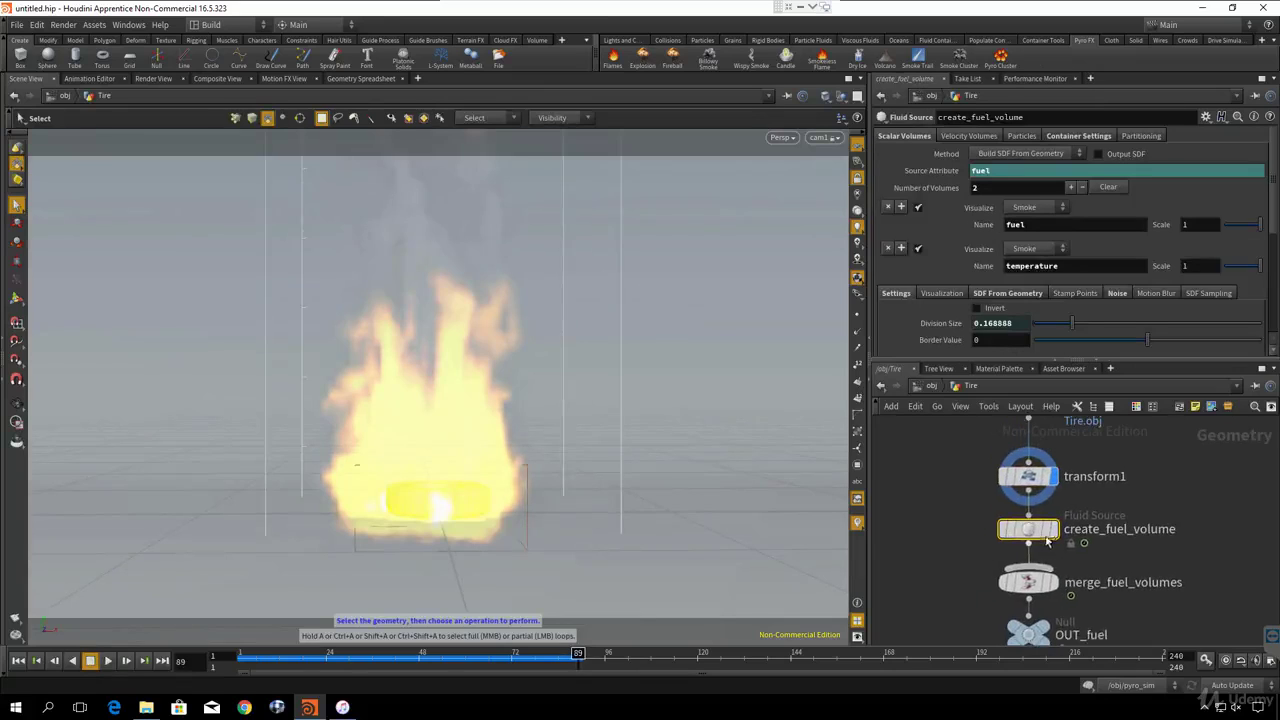
mouse_move(1066, 515)
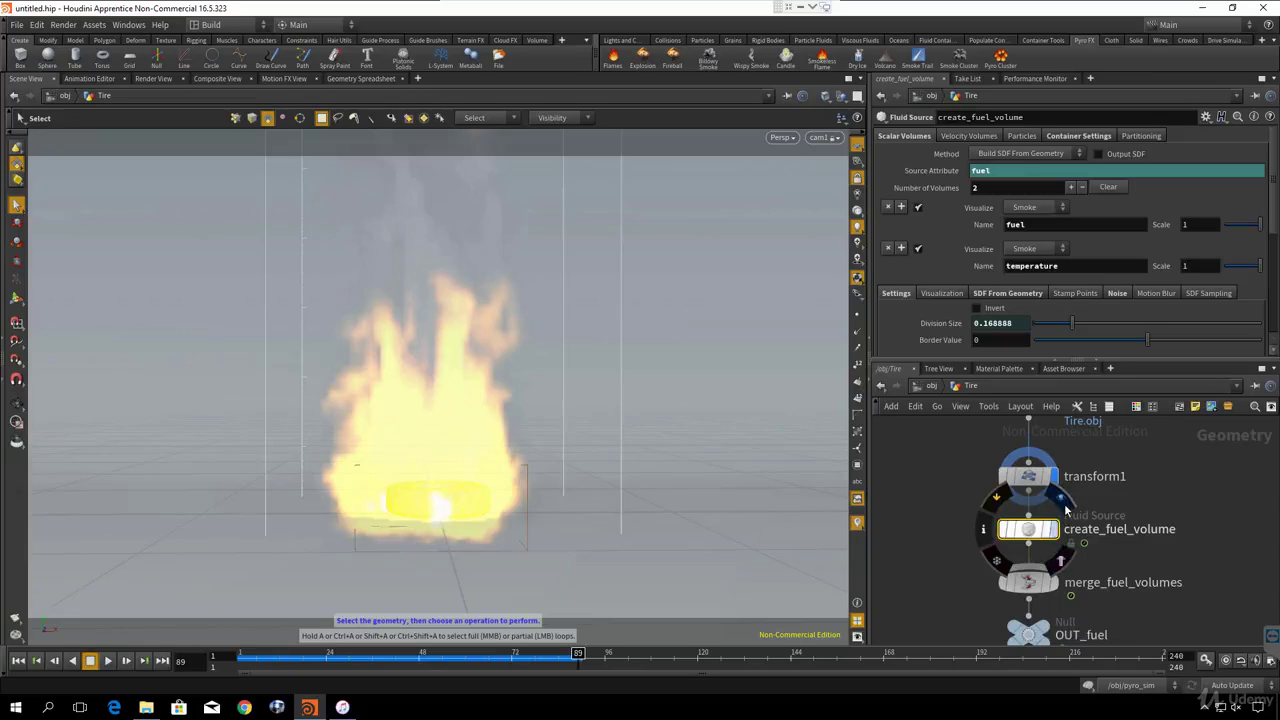
left_click(1062, 503)
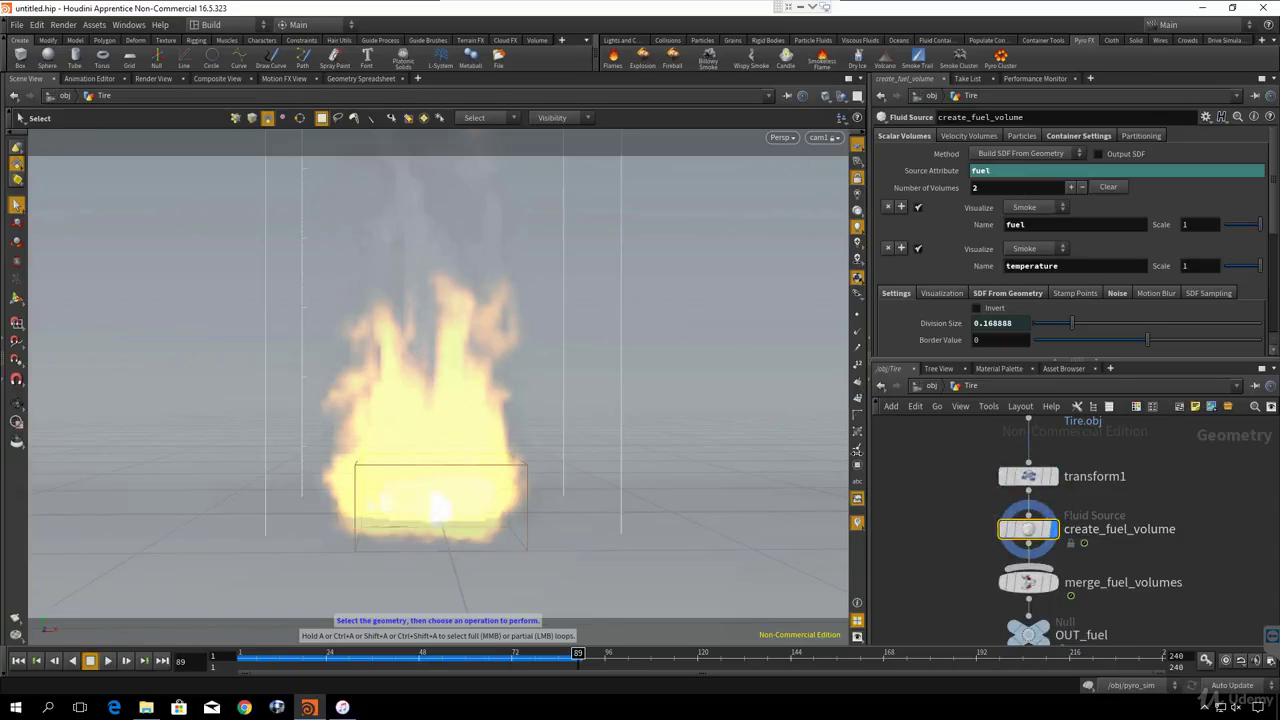
- Hide the other objects and leave the cam1 view to examine the fuel source volume from above
left_click(841, 96)
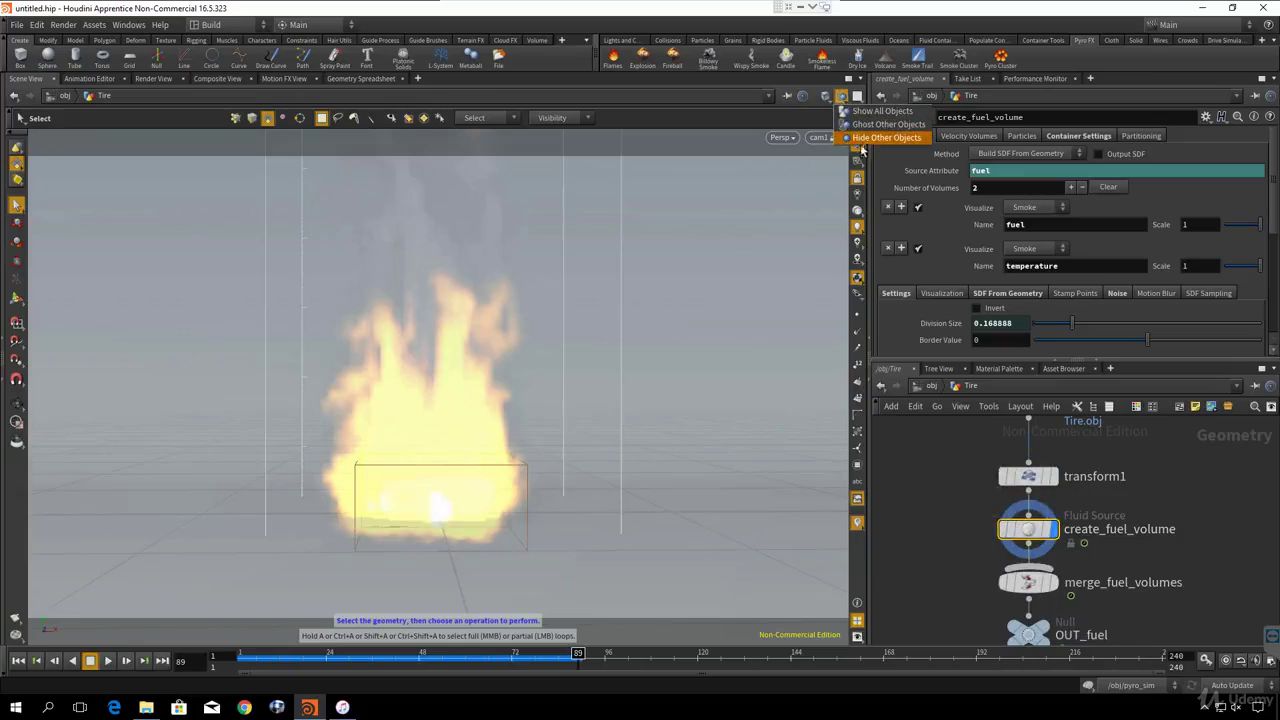
left_click(880, 138)
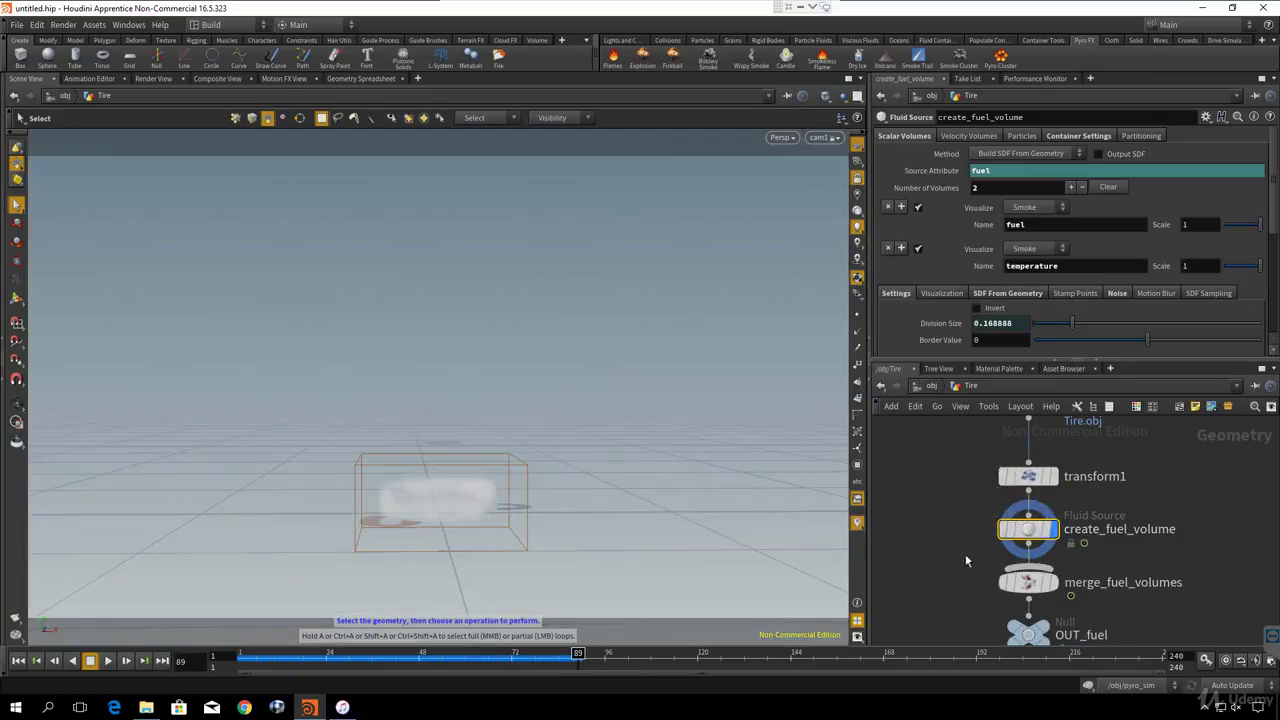
middle_click_drag(966, 561, 970, 541)
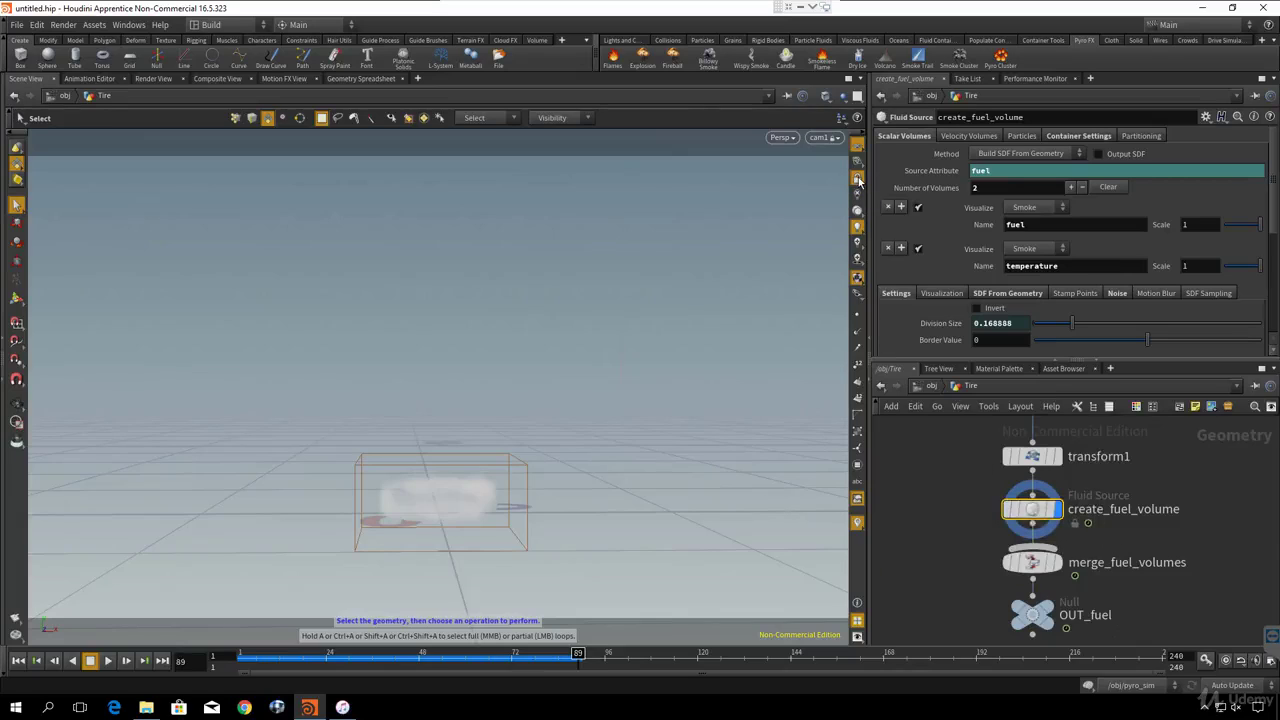
key("Escape")
left_click_drag(546, 369, 663, 440)
key("s")
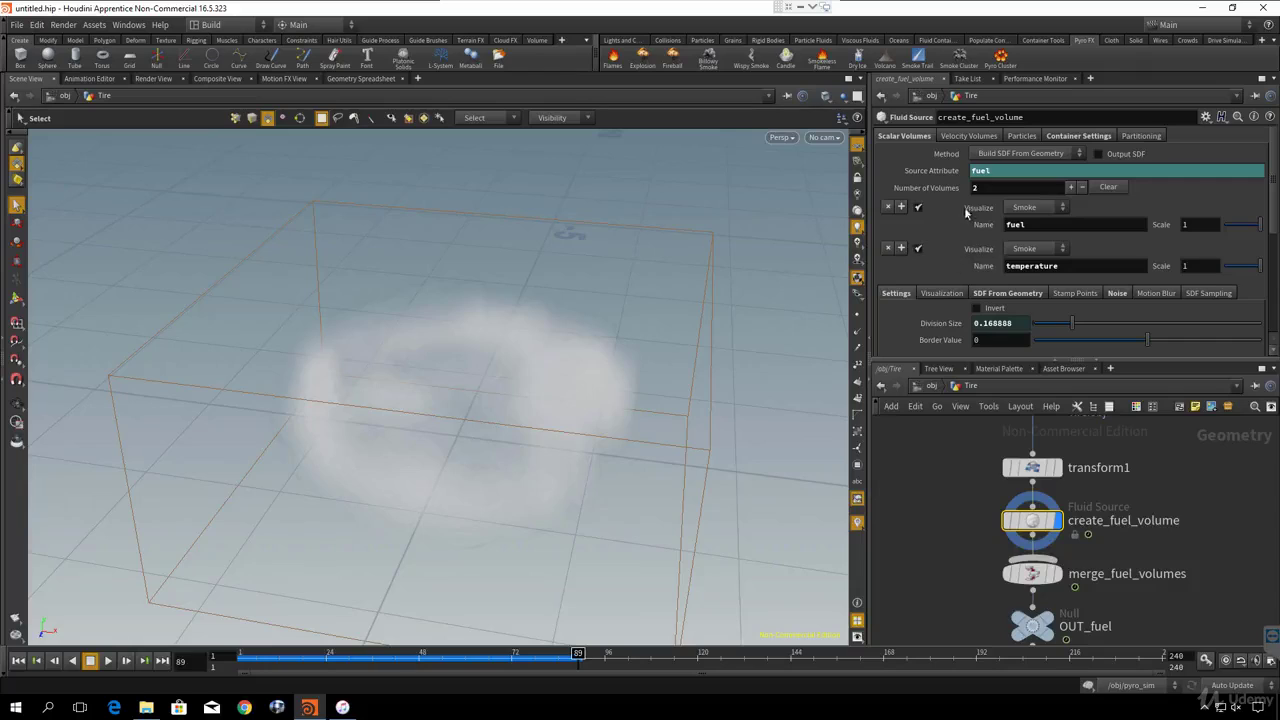
- Turn off visualization of the fuel and temperature volumes and show all objects
left_click(918, 208)
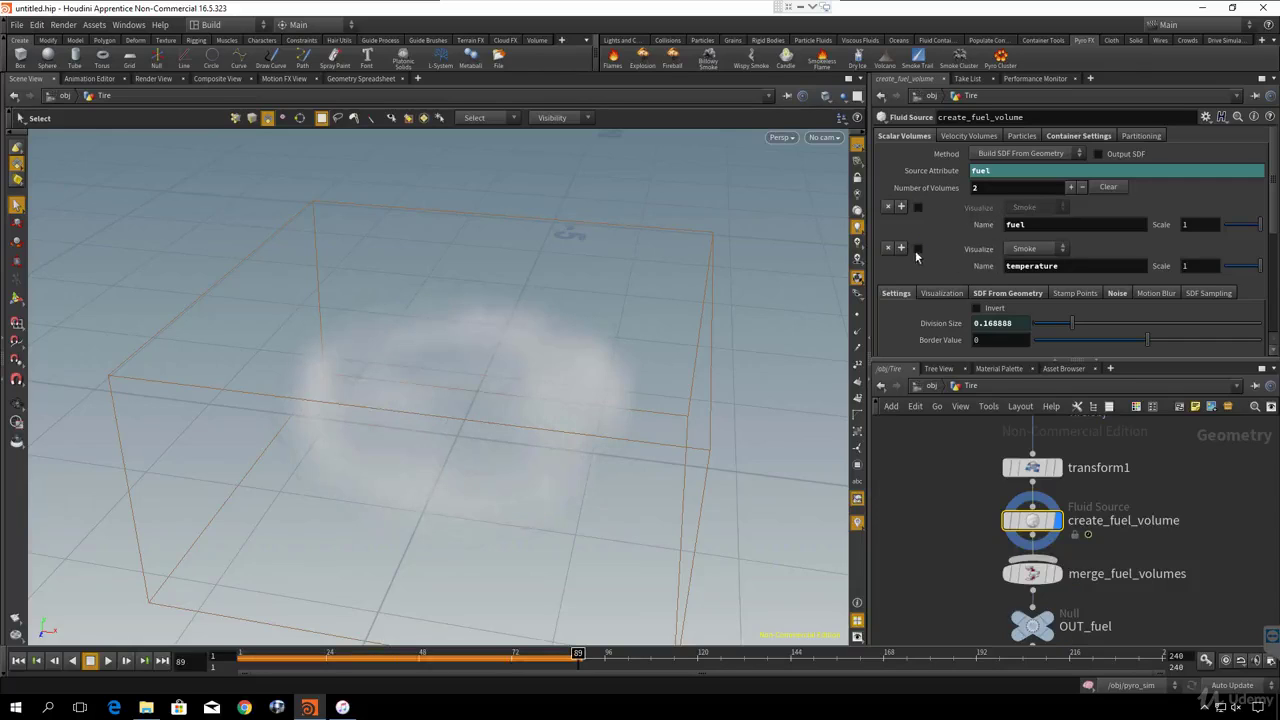
left_click(918, 249)
left_click(841, 96)
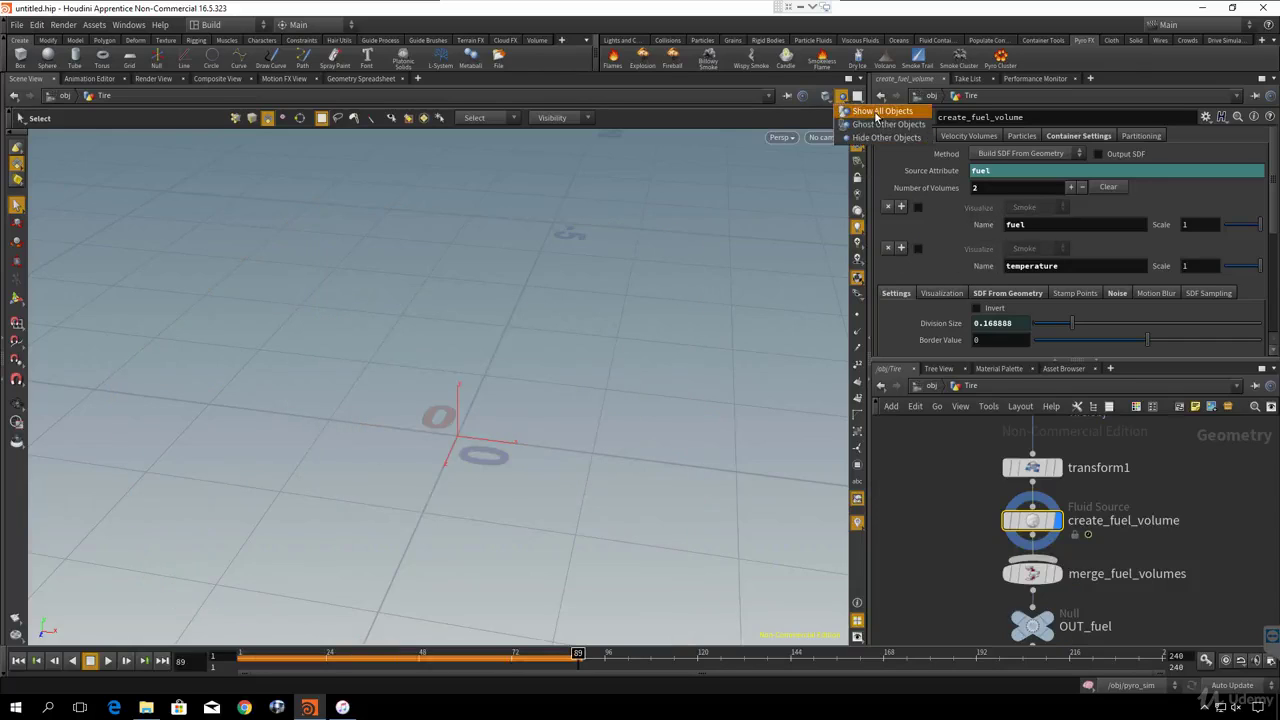
left_click(876, 113)
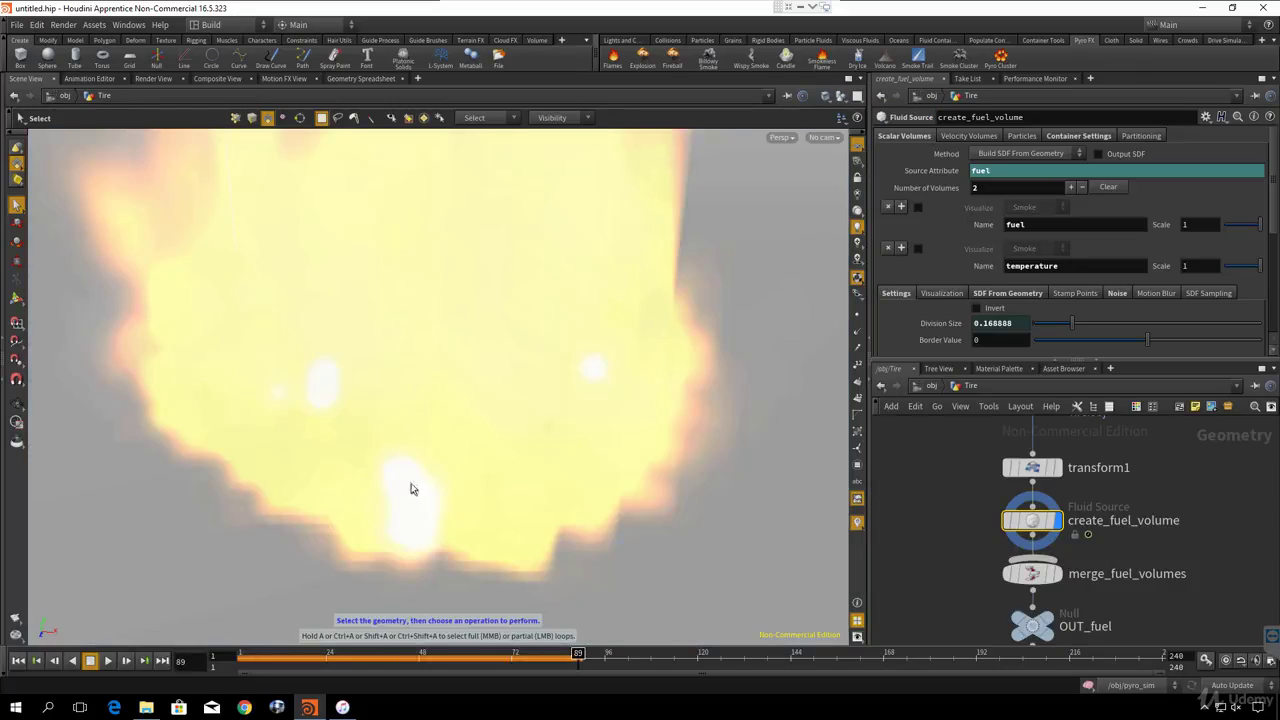
- Play the simulation briefly from the first frame, then stop it and rewind to frame 1
left_click_drag(340, 661, 240, 661)
left_click(110, 662)
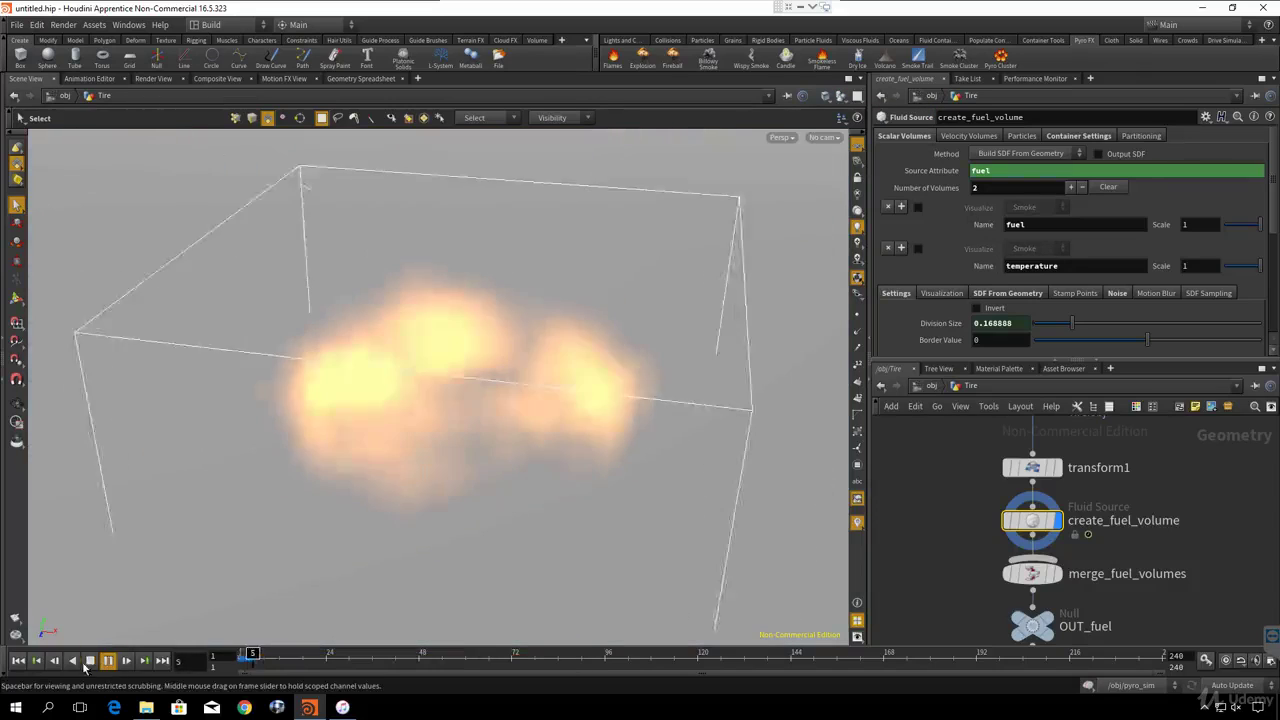
left_click(90, 661)
left_click(18, 661)
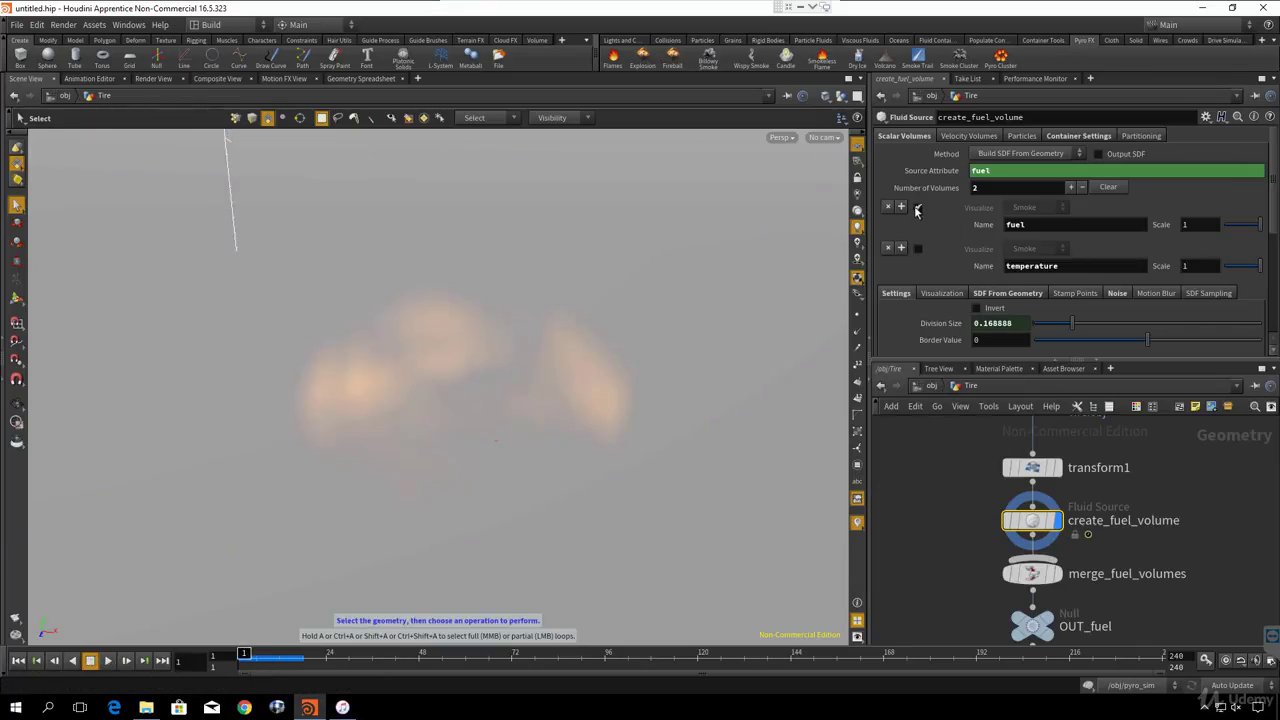
- Turn on visualization of the fuel and temperature volumes and set the fuel volume's visualization to Slice
left_click(917, 208)
left_click(918, 249)
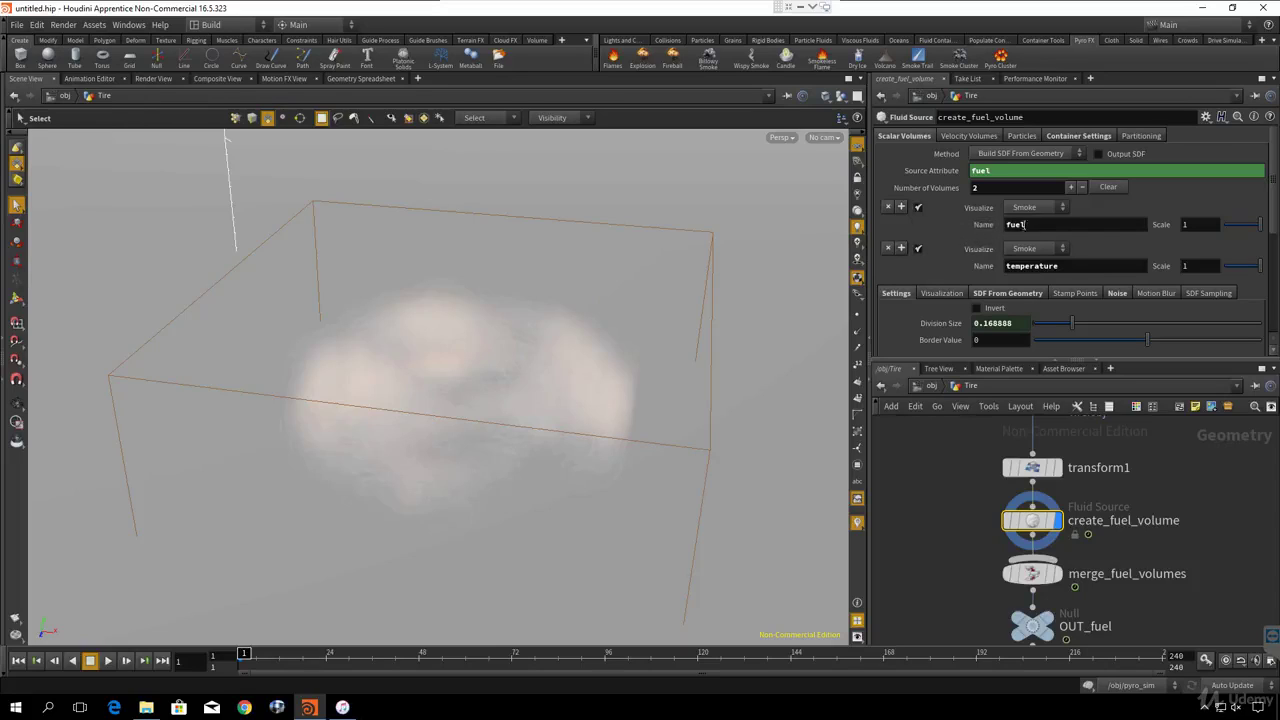
left_click(1027, 209)
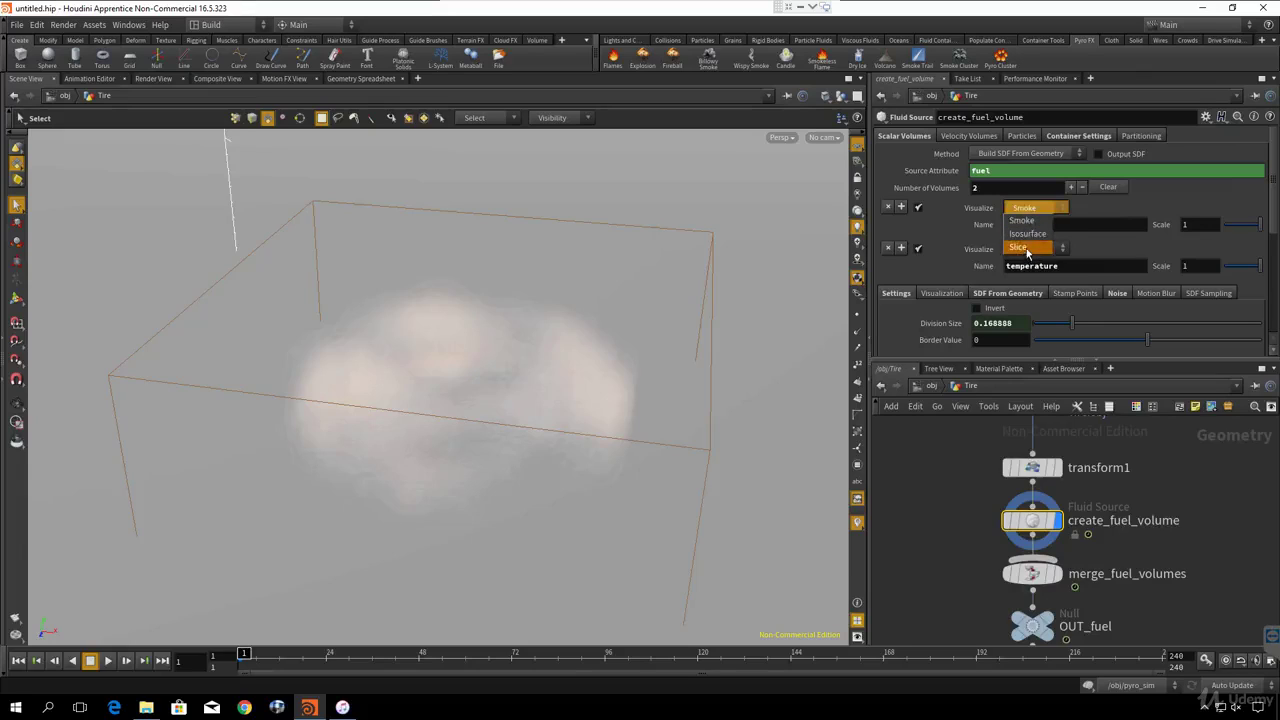
left_click(1025, 247)
key("Escape")
mouse_move(594, 329)
left_mouse_down()
mouse_move(586, 271)
mouse_move(629, 394)
mouse_move(605, 340)
left_mouse_up()
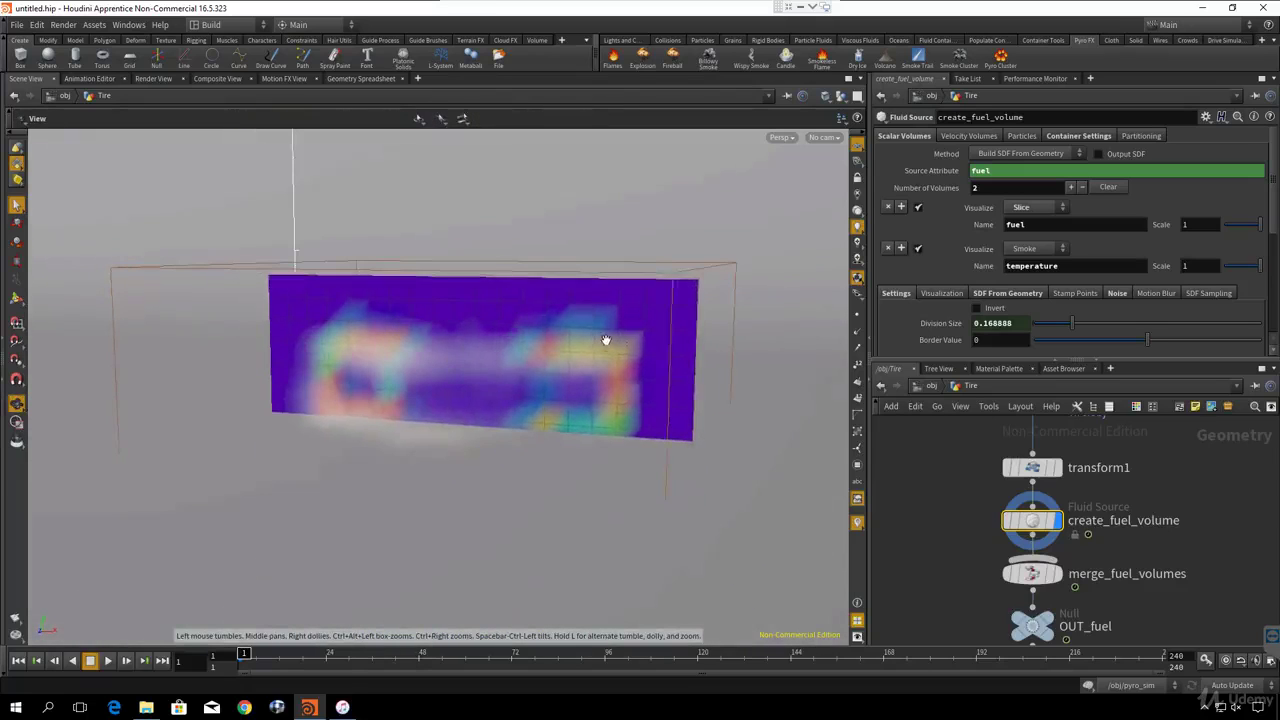
key("s")
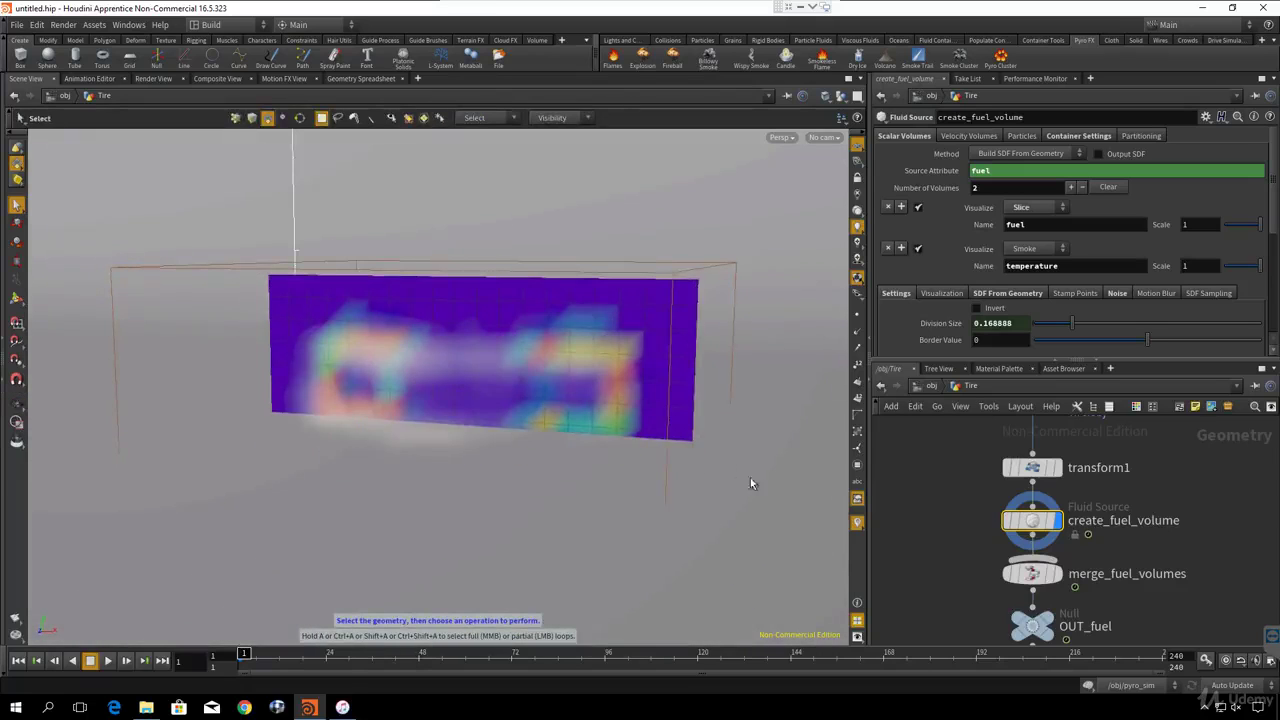
- Hide the other objects and scrub the timeline to frame 32 to examine how the fuel slice changes
left_click_drag(751, 483, 691, 423)
left_click_drag(631, 380, 690, 400)
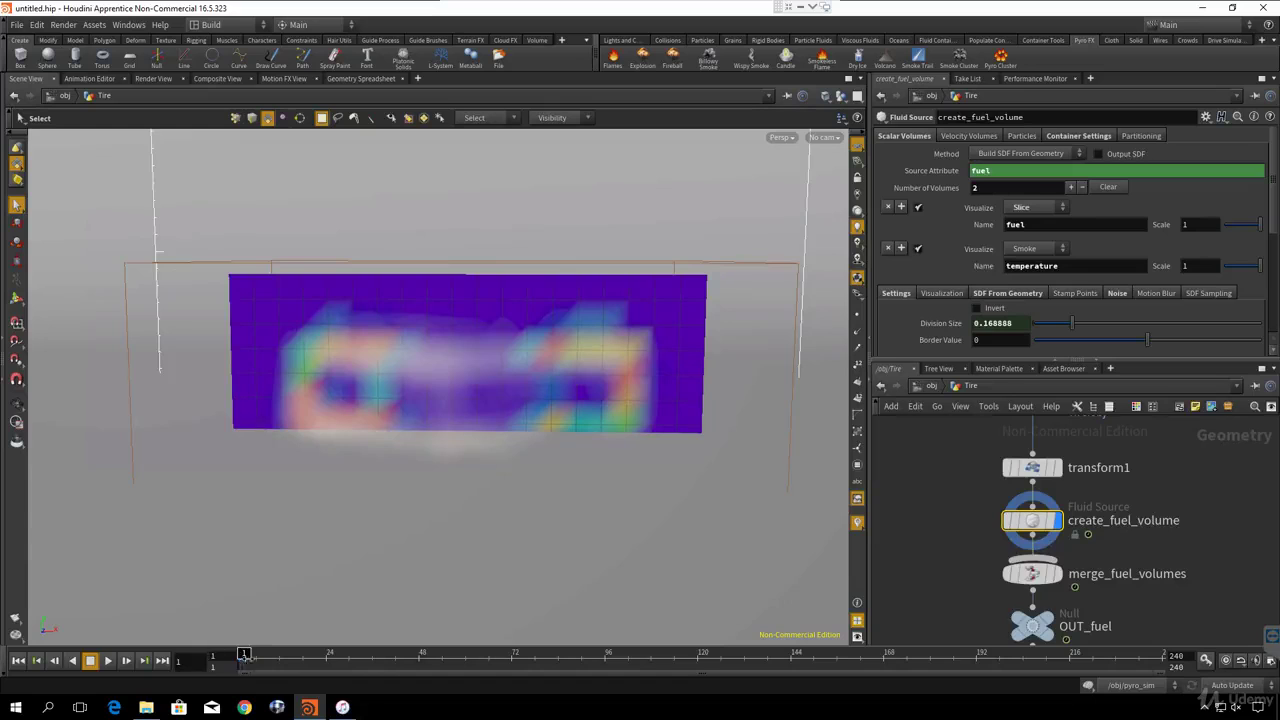
left_click_drag(243, 655, 275, 655)
left_click(841, 95)
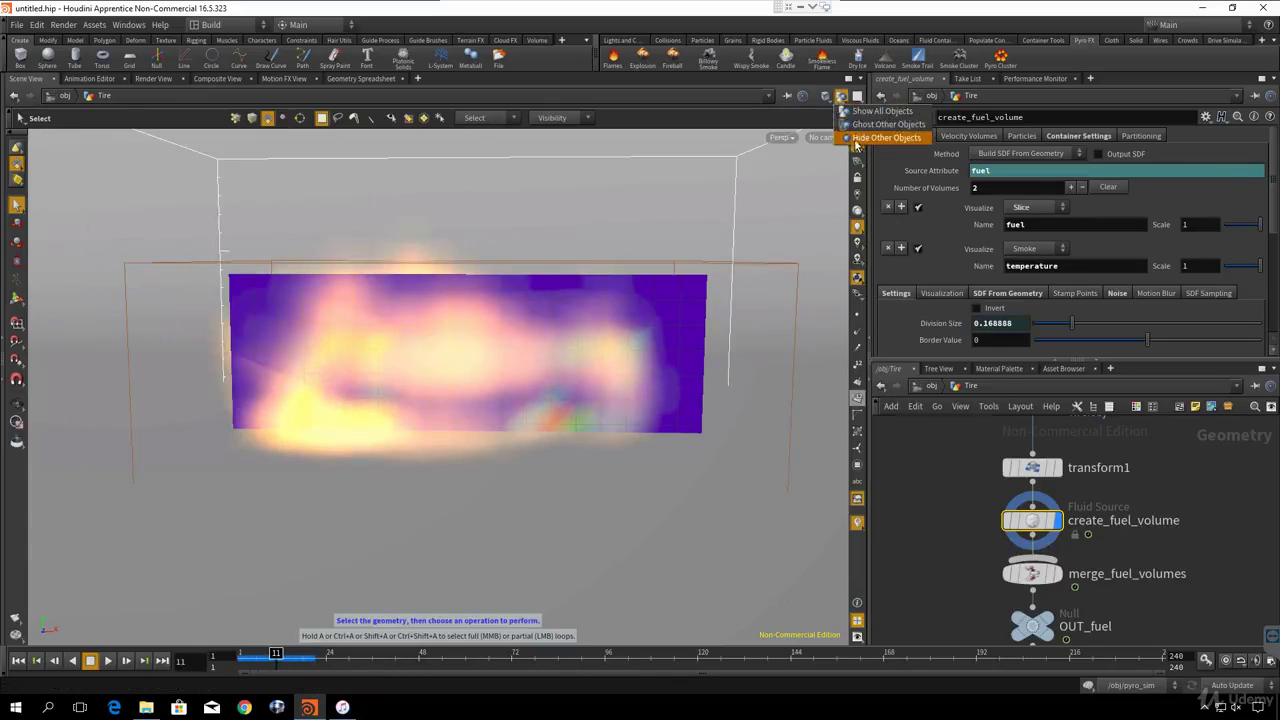
left_click(855, 139)
left_click_drag(275, 655, 358, 655)
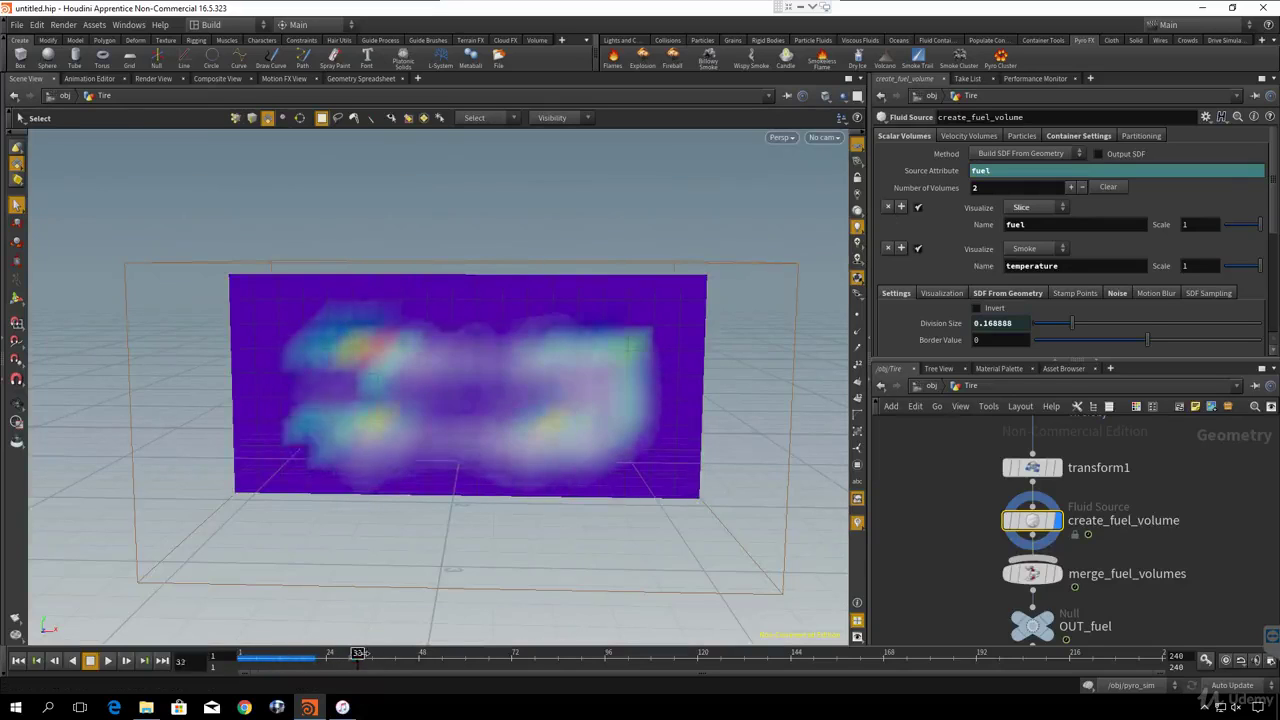
- Turn off the temperature volume's visualization, scrub through the fuel slice animation and return to frame 1
left_click(919, 250)
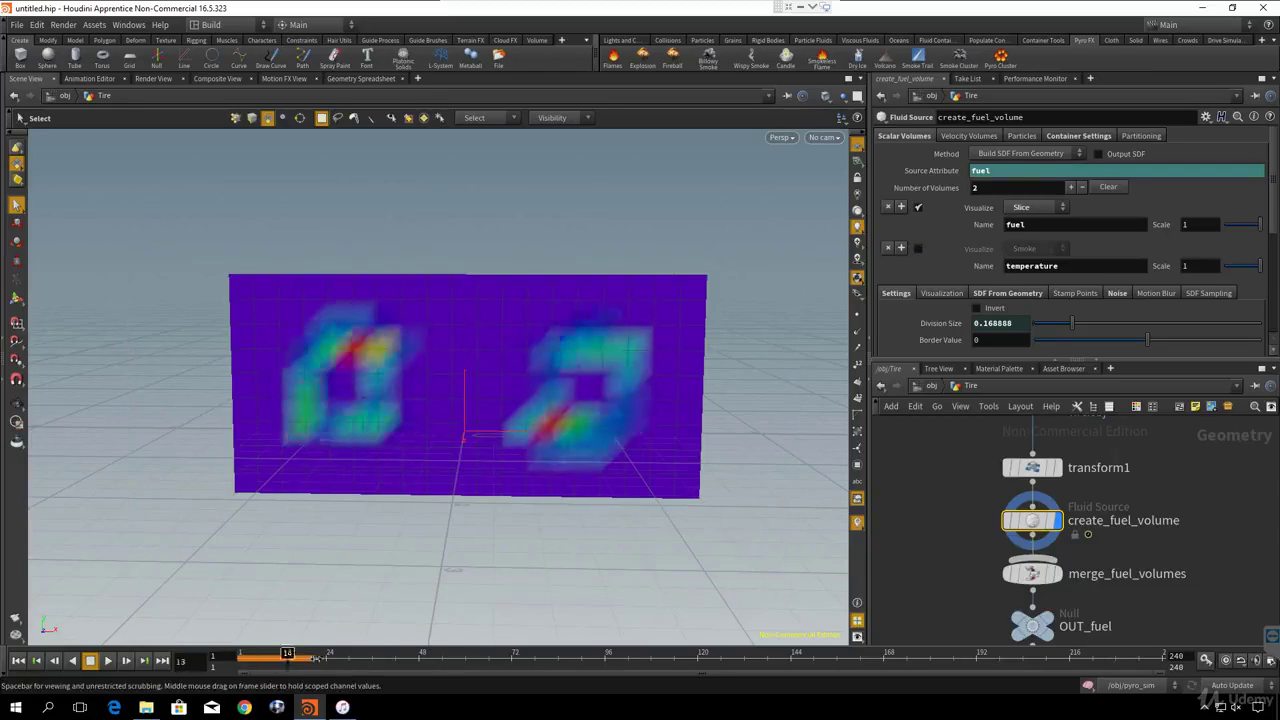
left_click_drag(460, 658, 560, 658)
key("ctrl+Up")
key("Escape")
left_click_drag(520, 495, 569, 323)
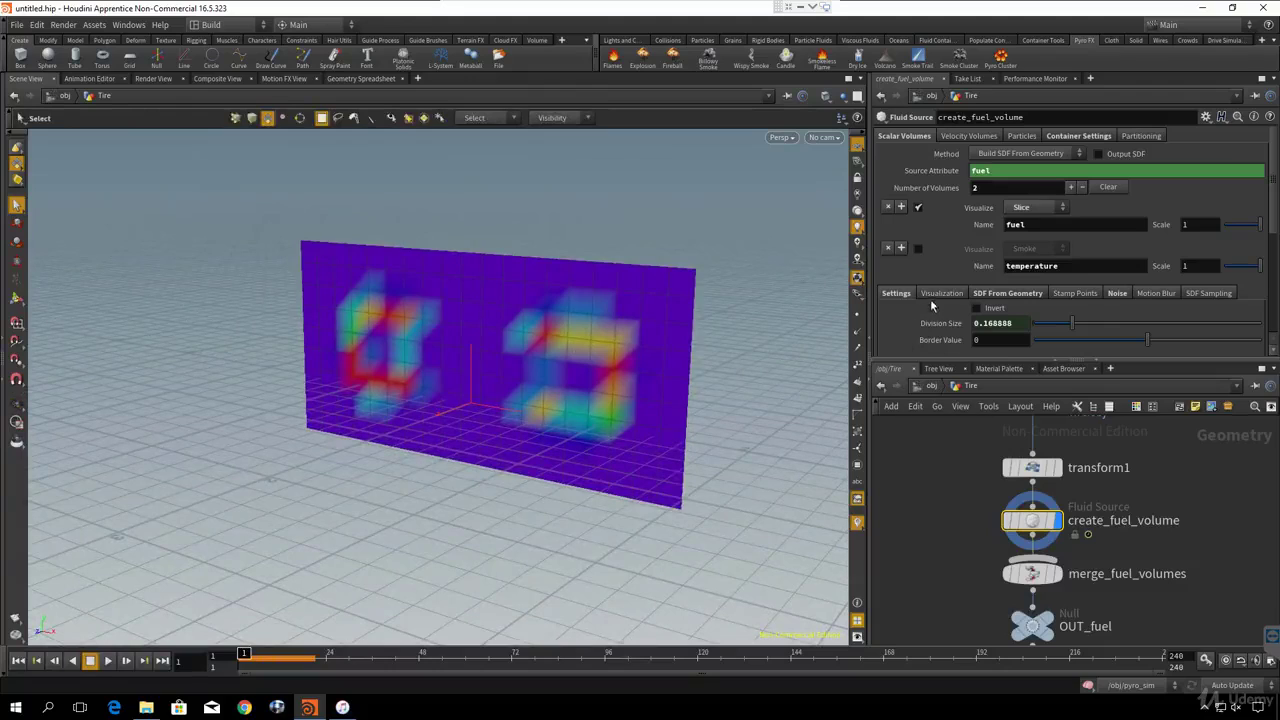
- Set the Slice Plane in the fluid source's visualization settings to YZ plane and examine the slice
left_click(940, 294)
scroll(1000, 270, "down", 1)
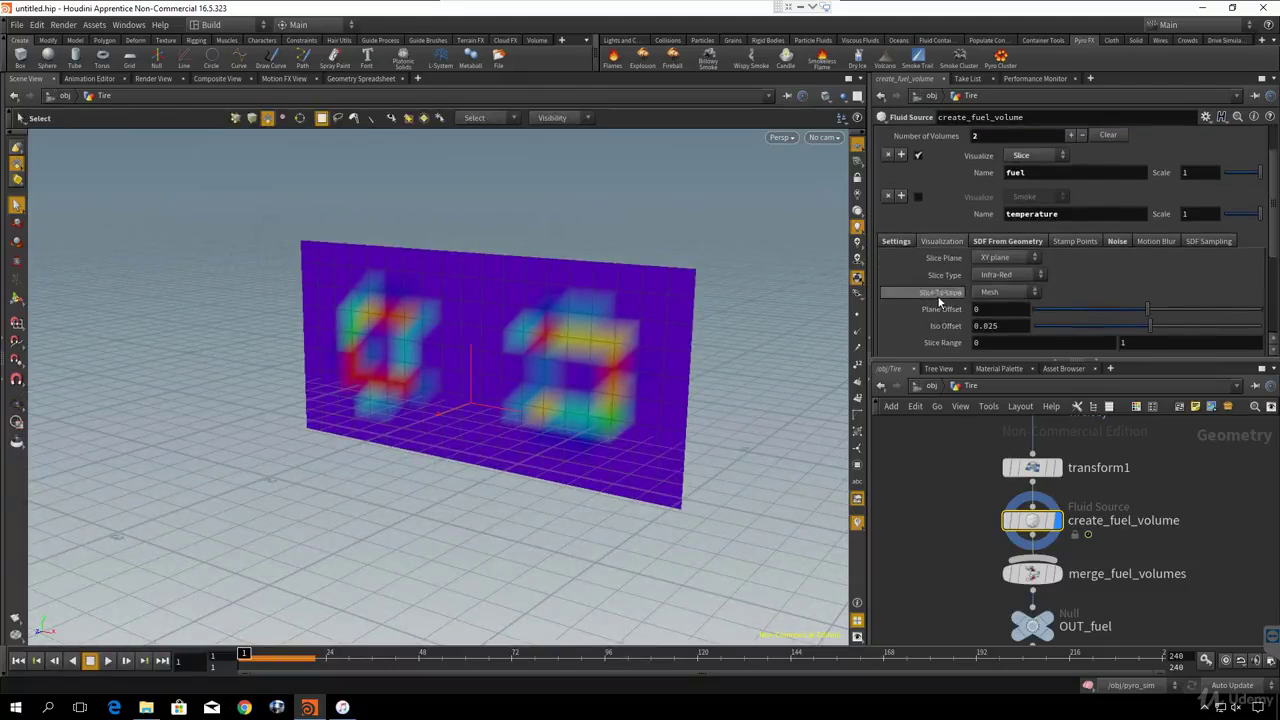
left_click(1003, 260)
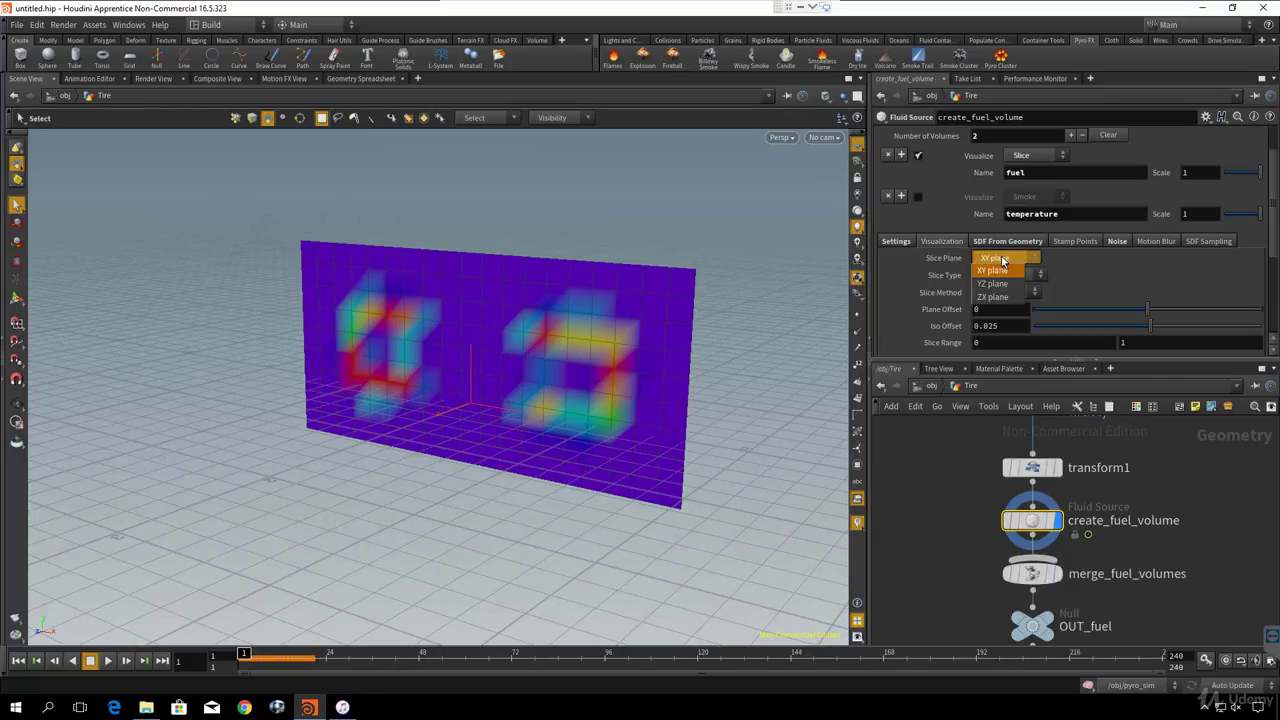
left_click(993, 285)
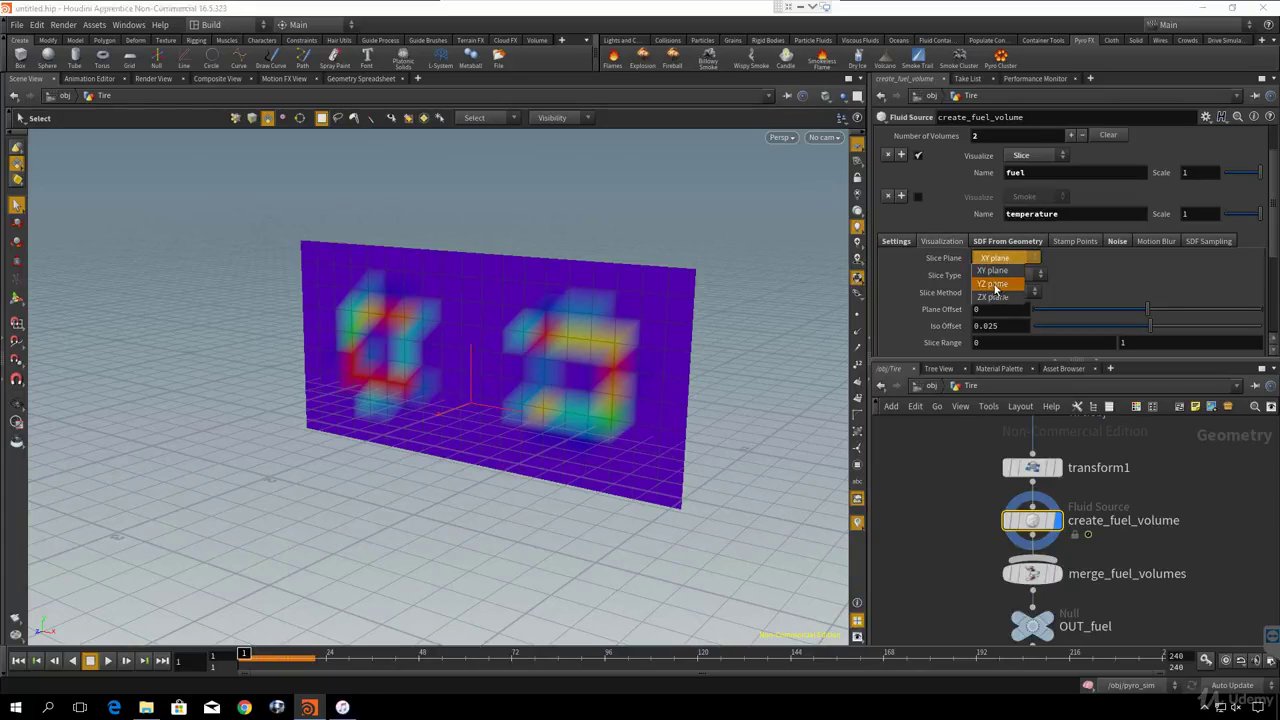
key("Escape")
left_click_drag(700, 270, 445, 283)
key("s")
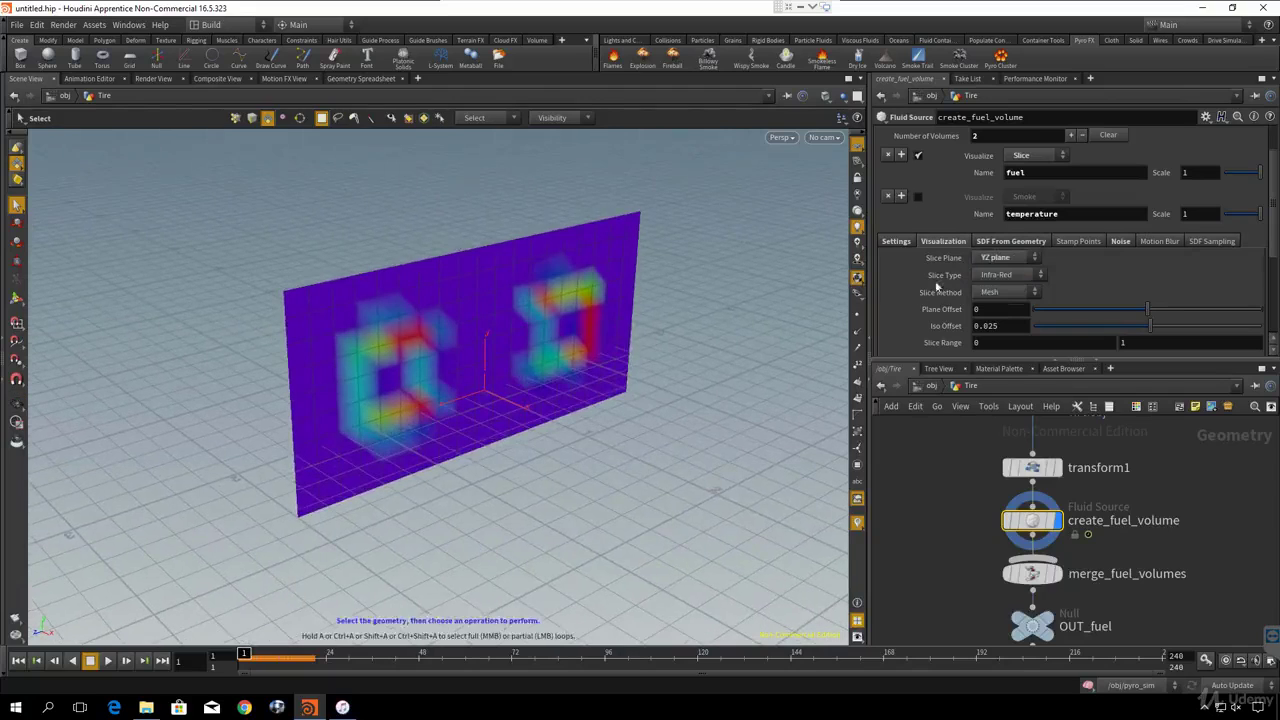
- Set the Slice Plane to ZX plane, switch it to XY plane and examine the fuel slice
left_click(1003, 258)
left_click(985, 298)
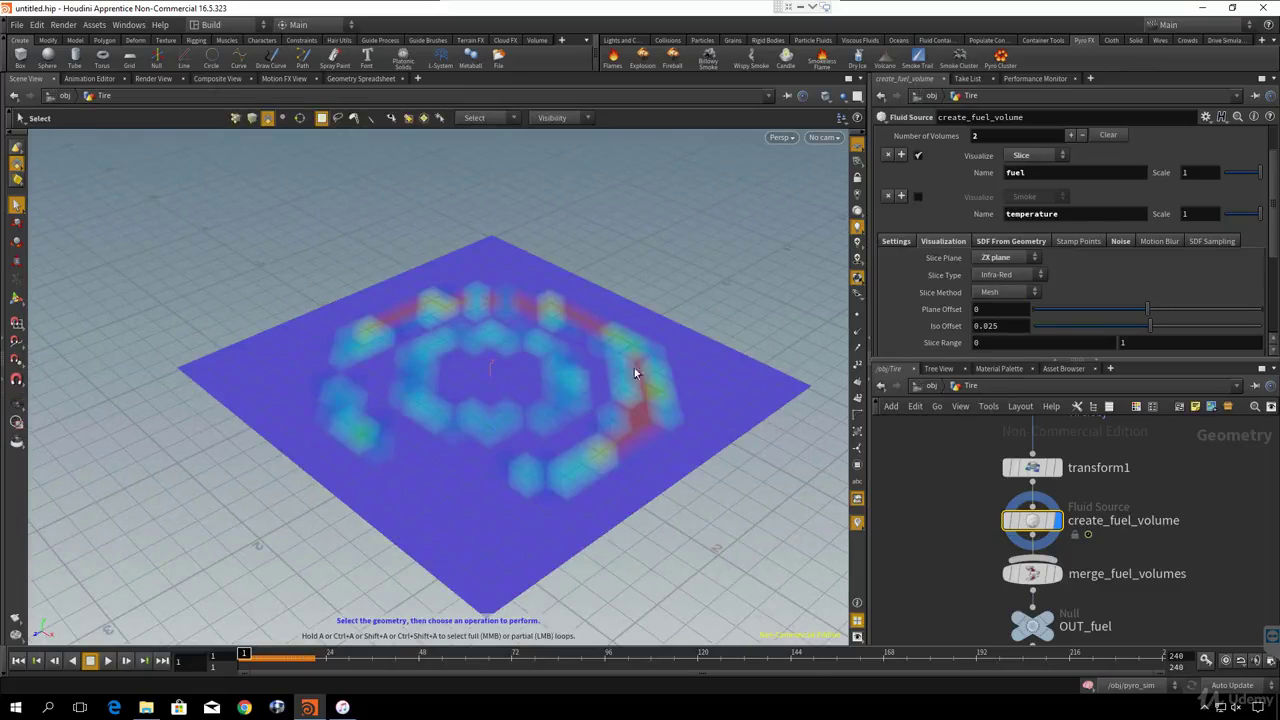
left_click(1012, 260)
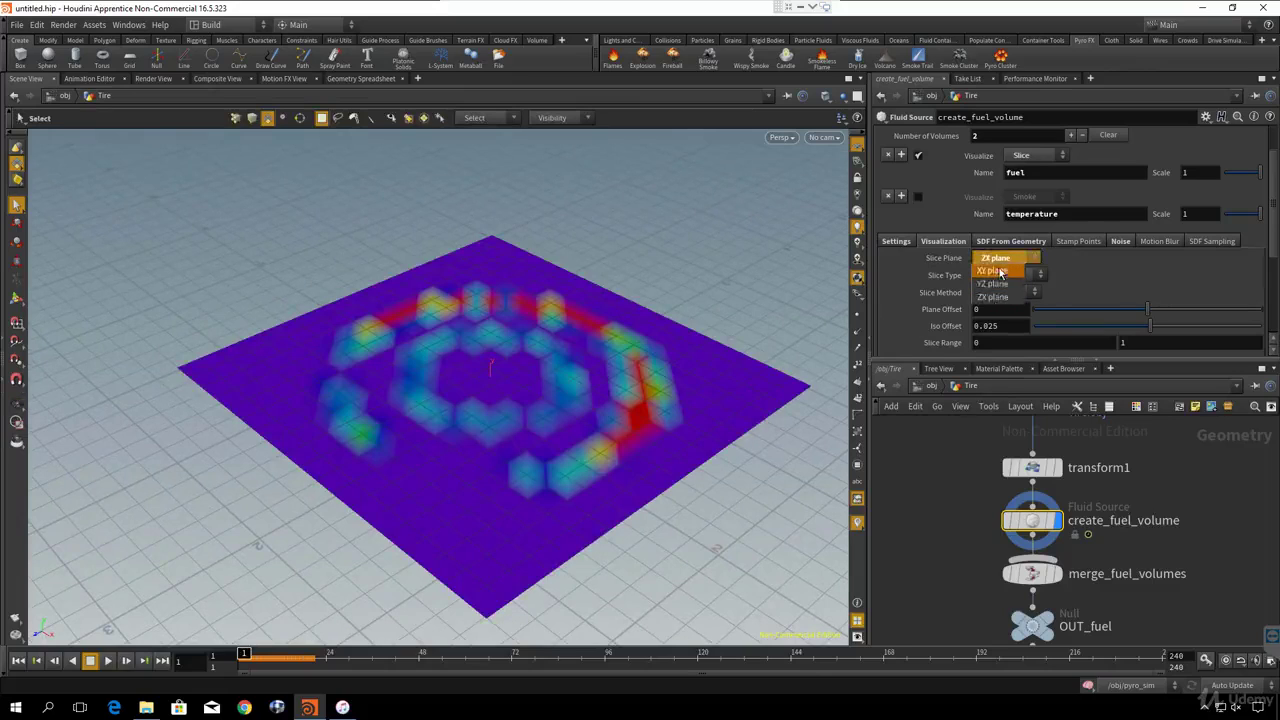
left_click(990, 262)
left_click_drag(585, 357, 663, 277, "alt")
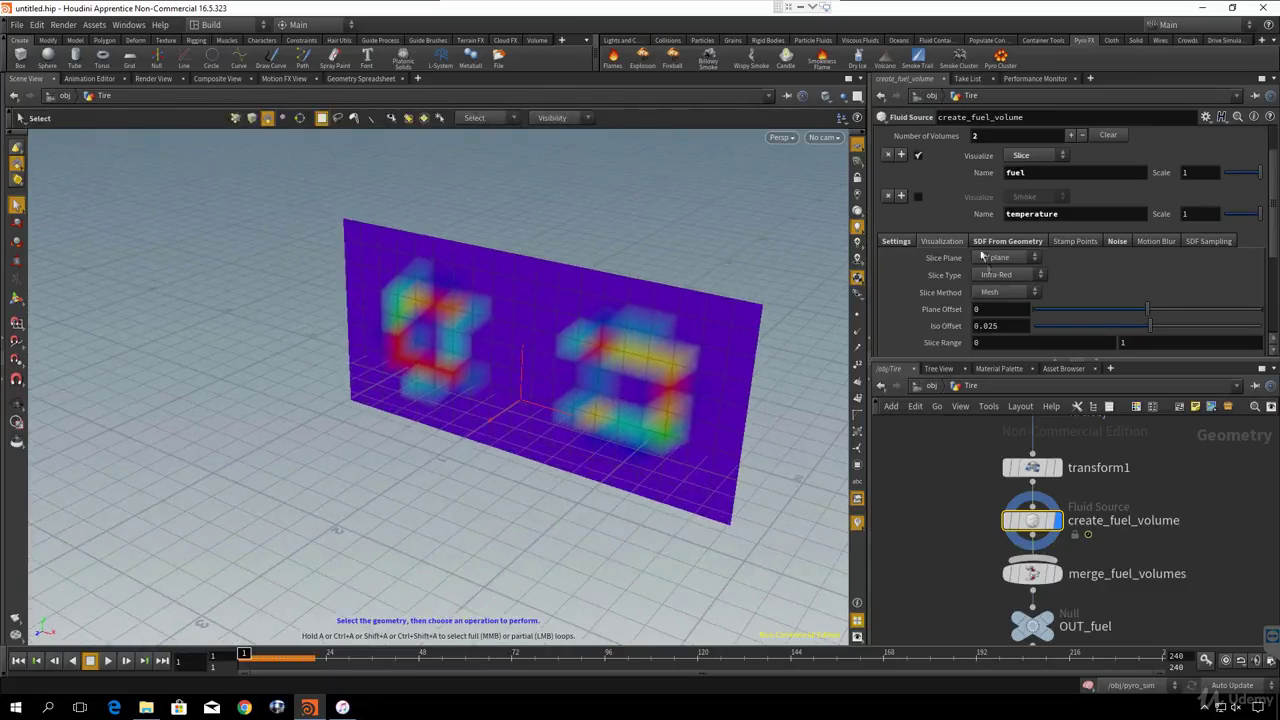
- Turn off the fuel volume's visualization, turn on the temperature volume's, set it to Slice and examine the temperature slice
left_click(896, 244)
scroll(930, 280, "up", 2)
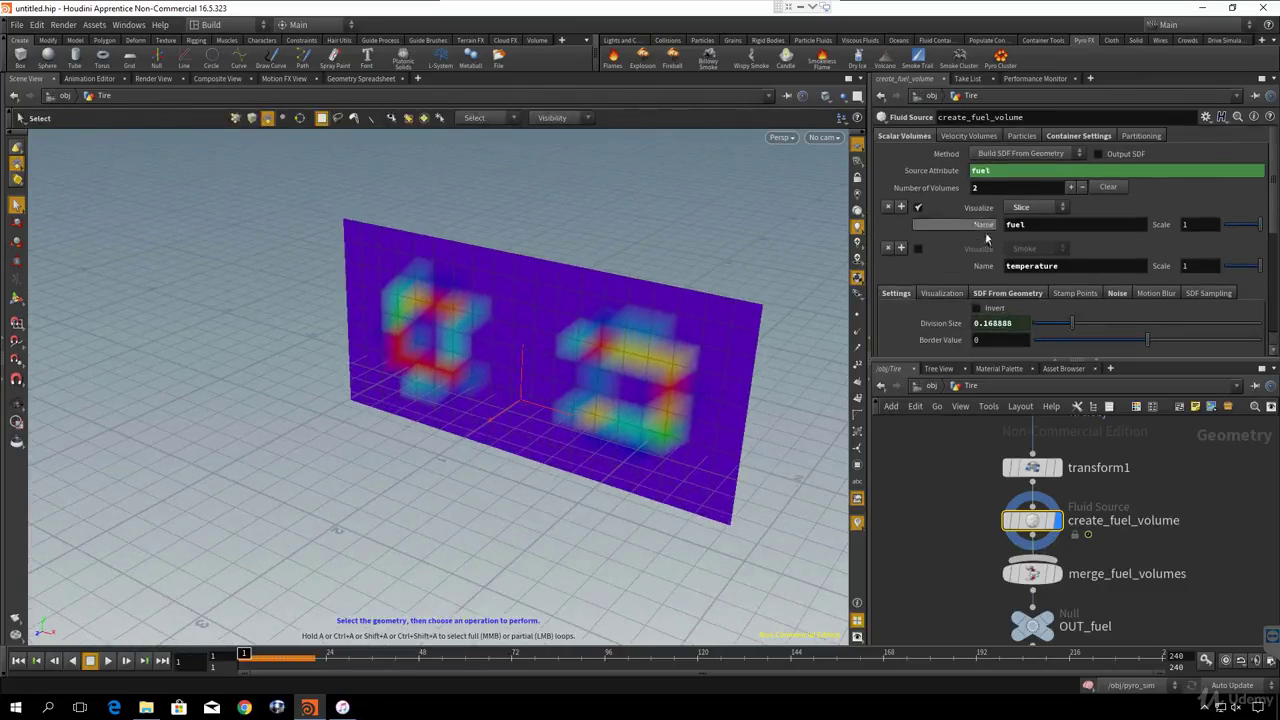
left_click(920, 208)
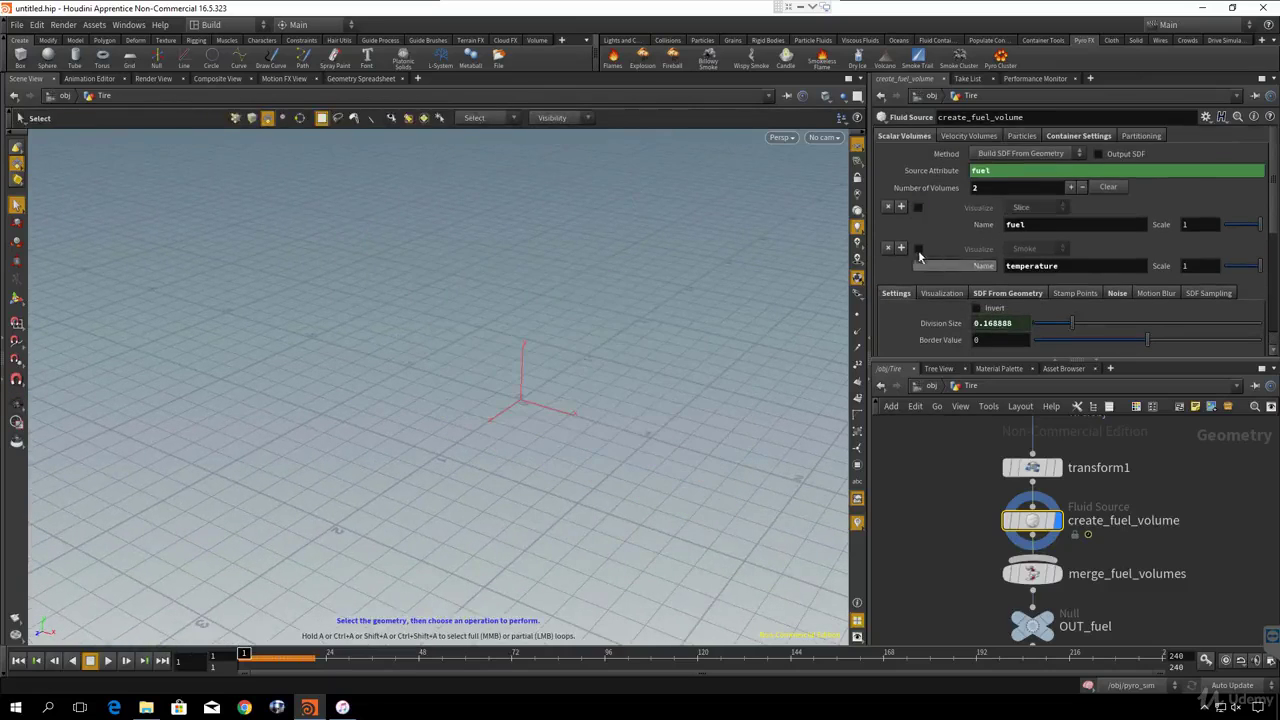
left_click(918, 248)
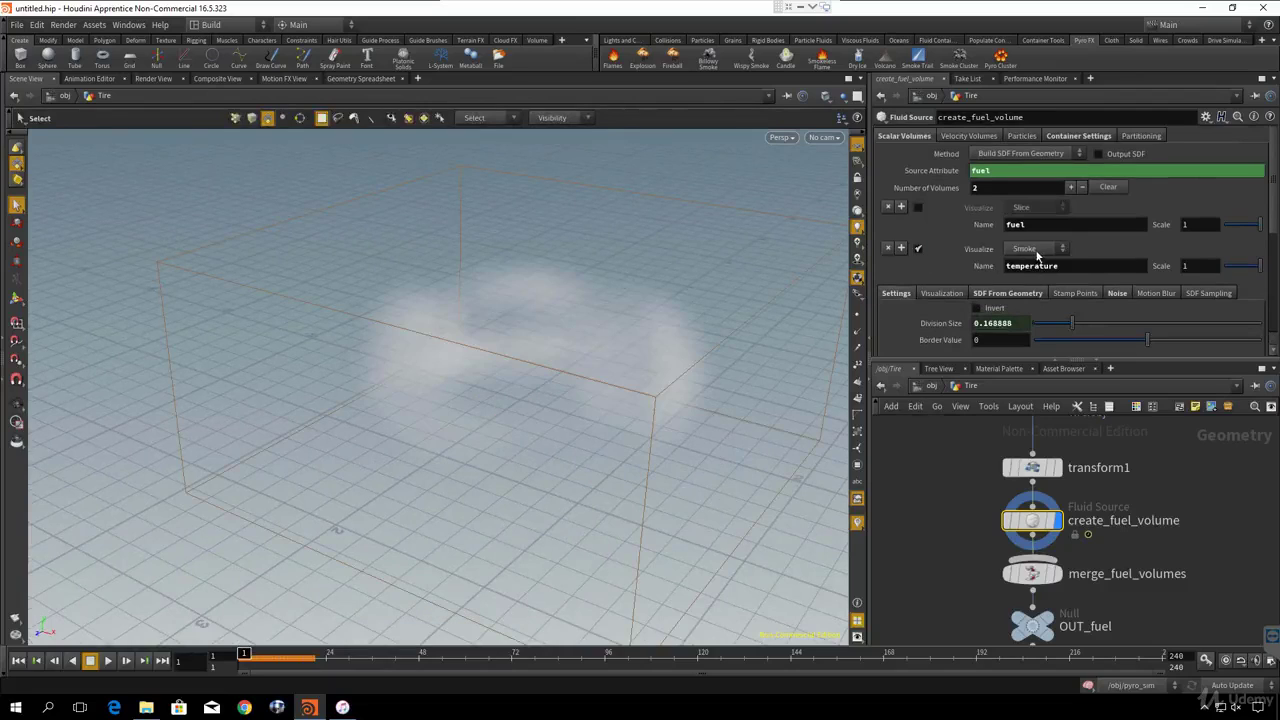
left_click(1039, 254)
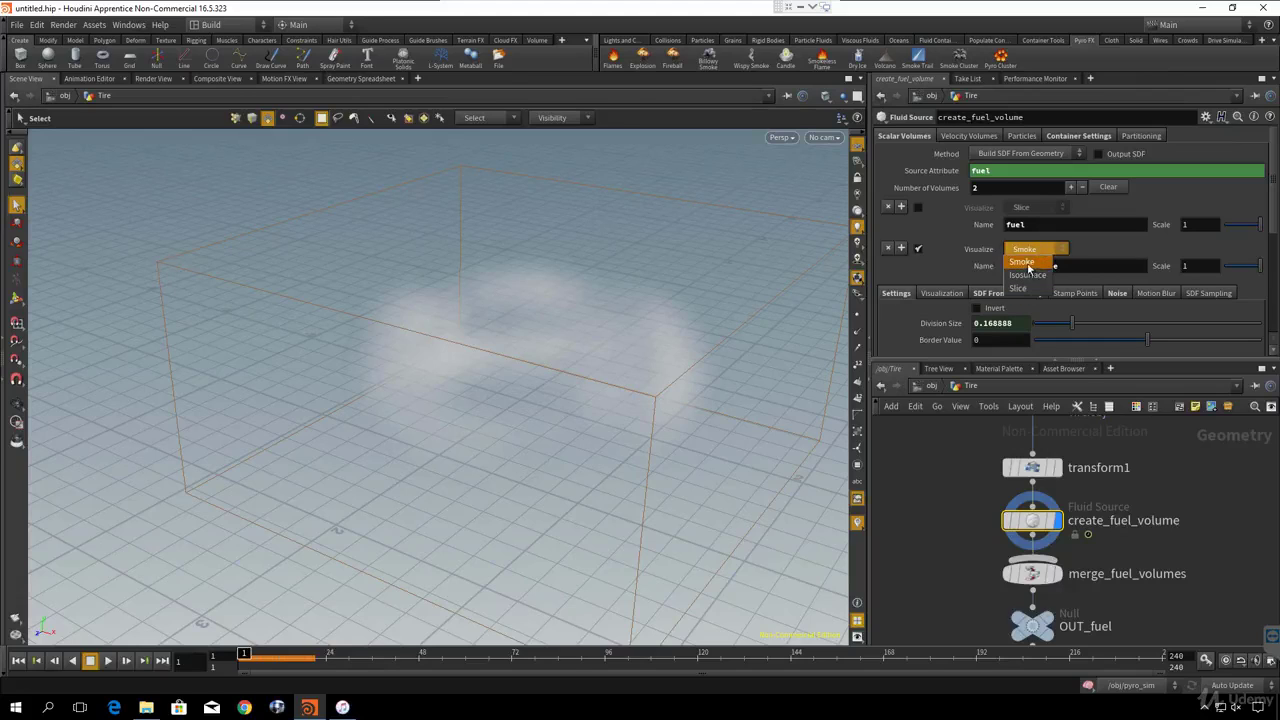
left_click(1018, 288)
key("Escape")
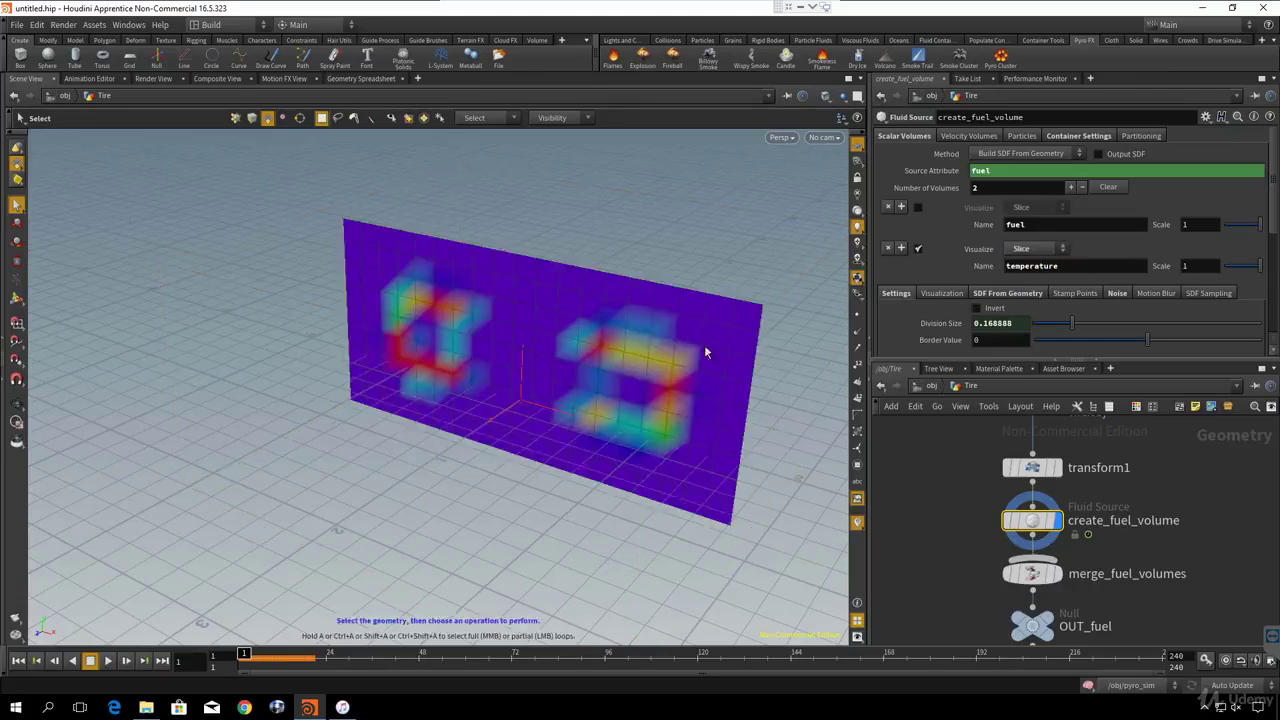
left_click_drag(676, 317, 714, 294, "alt")
mouse_move(244, 655)
left_mouse_down()
mouse_move(491, 666)
mouse_move(243, 660)
left_mouse_up()
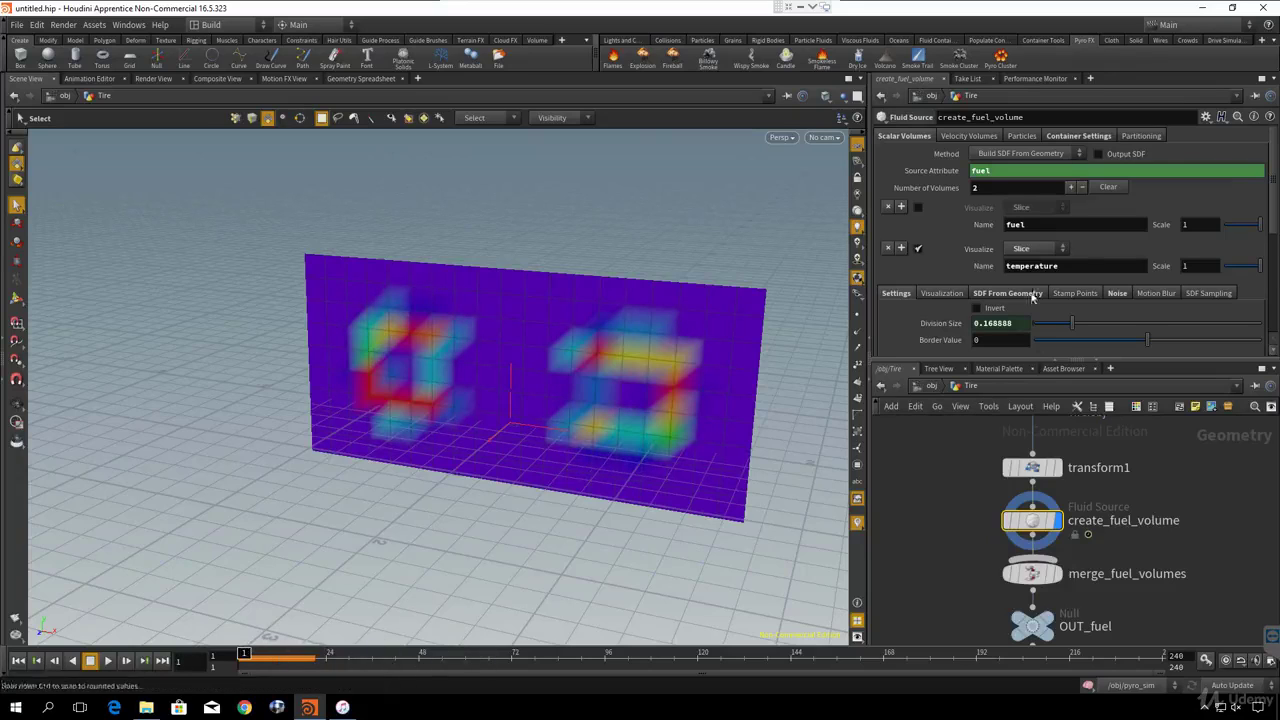
- Turn the fuel volume's visualization back on and set both the temperature and fuel visualizations to Smoke
left_click(1043, 250)
left_click(1030, 263)
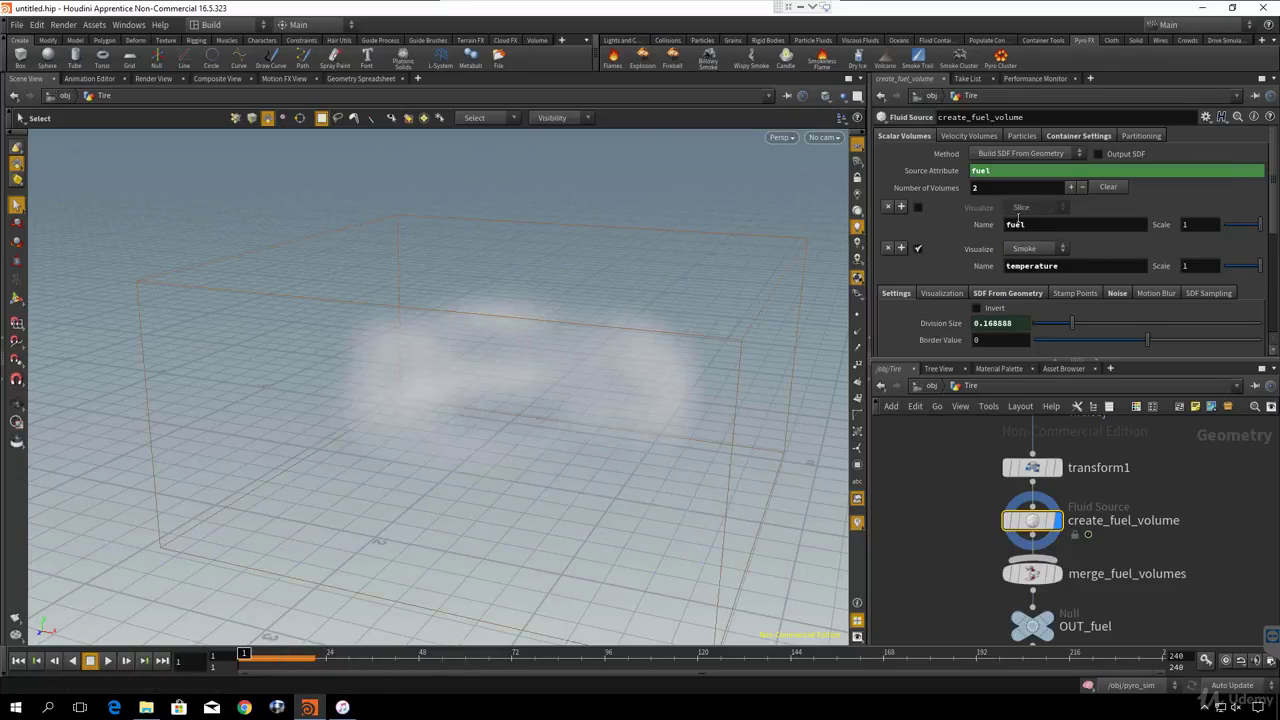
left_click(918, 207)
left_click(1030, 207)
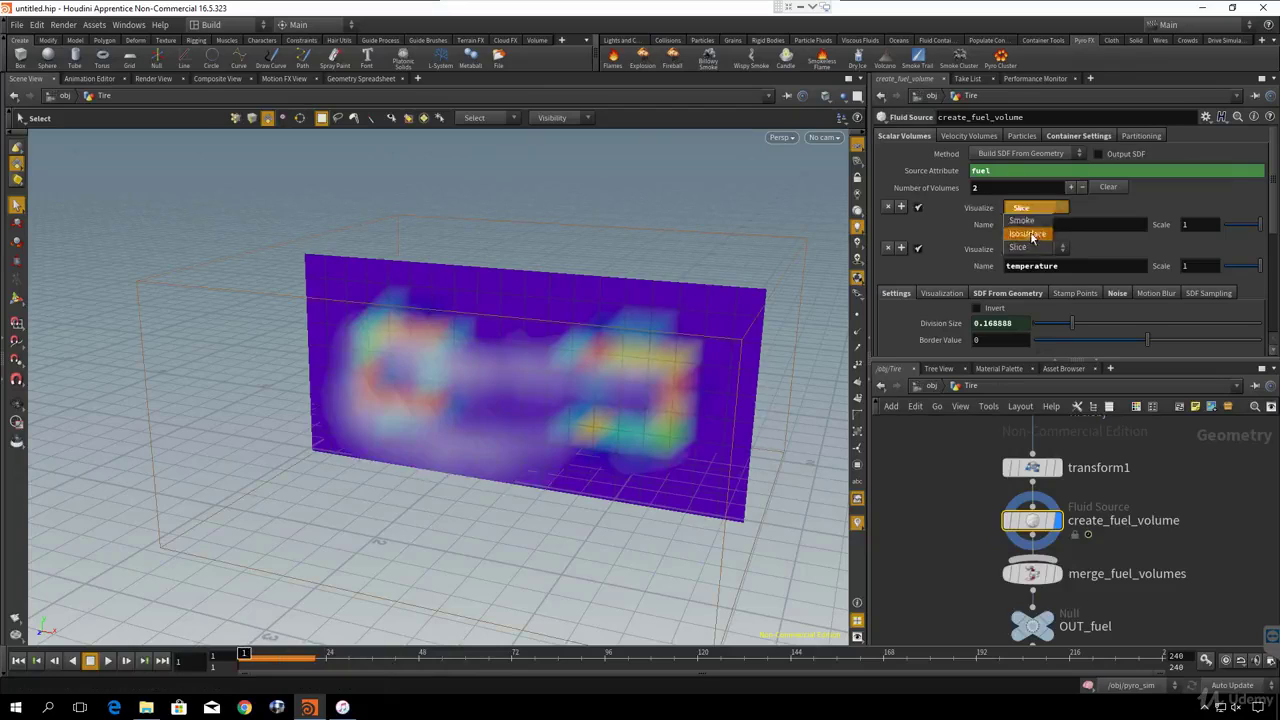
left_click(1030, 221)
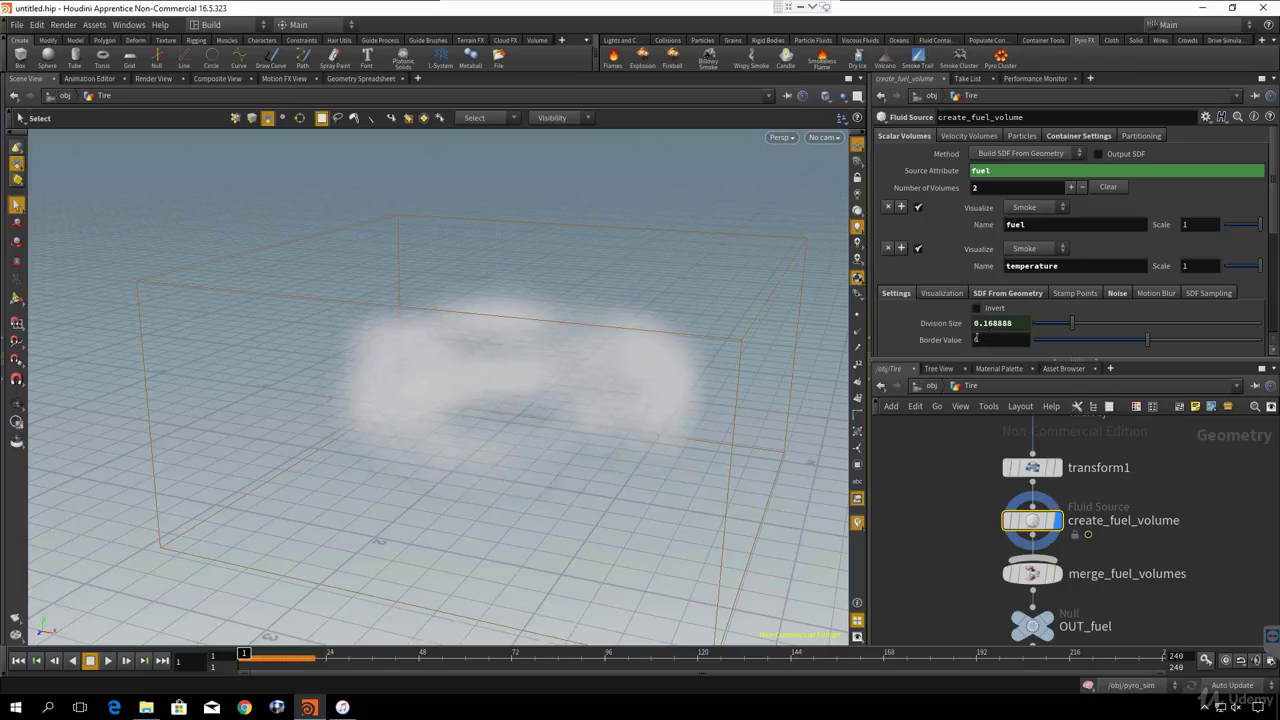
- Inspect the Division Size of the pyro smoke object inside pyro_sim and return to the Tire network
left_click(926, 386)
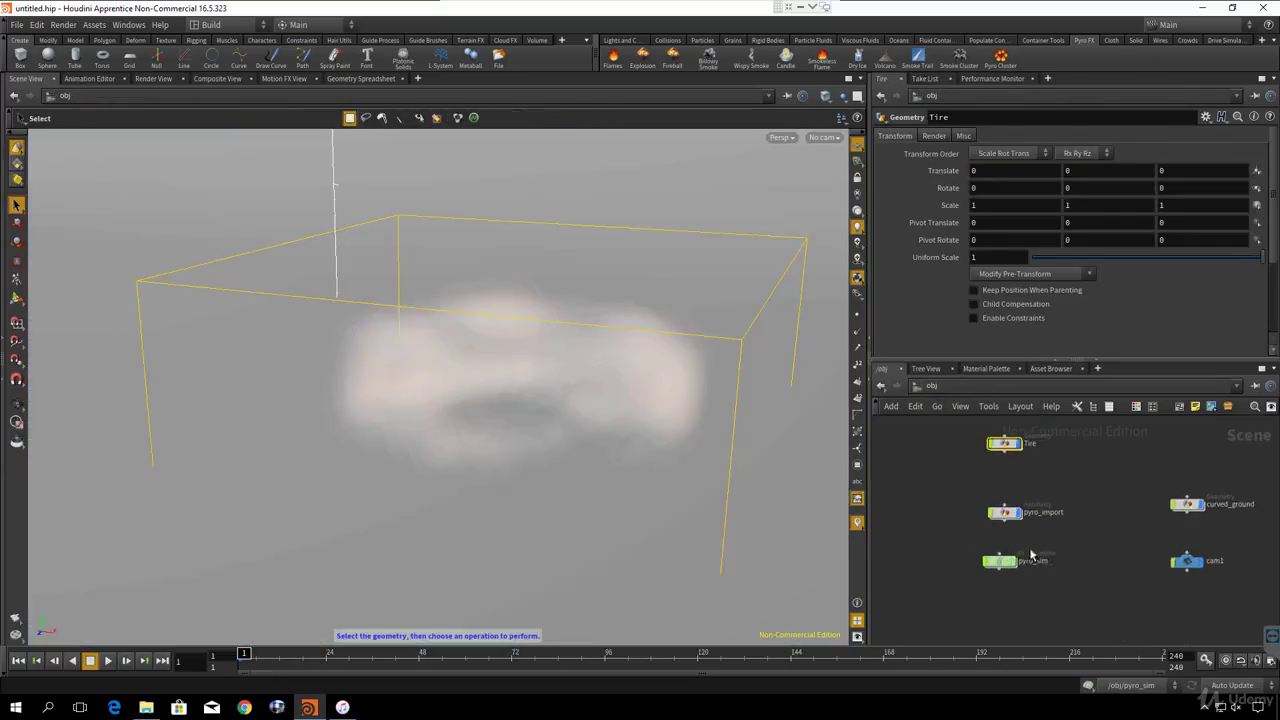
double_click(1002, 561)
left_click(1008, 515)
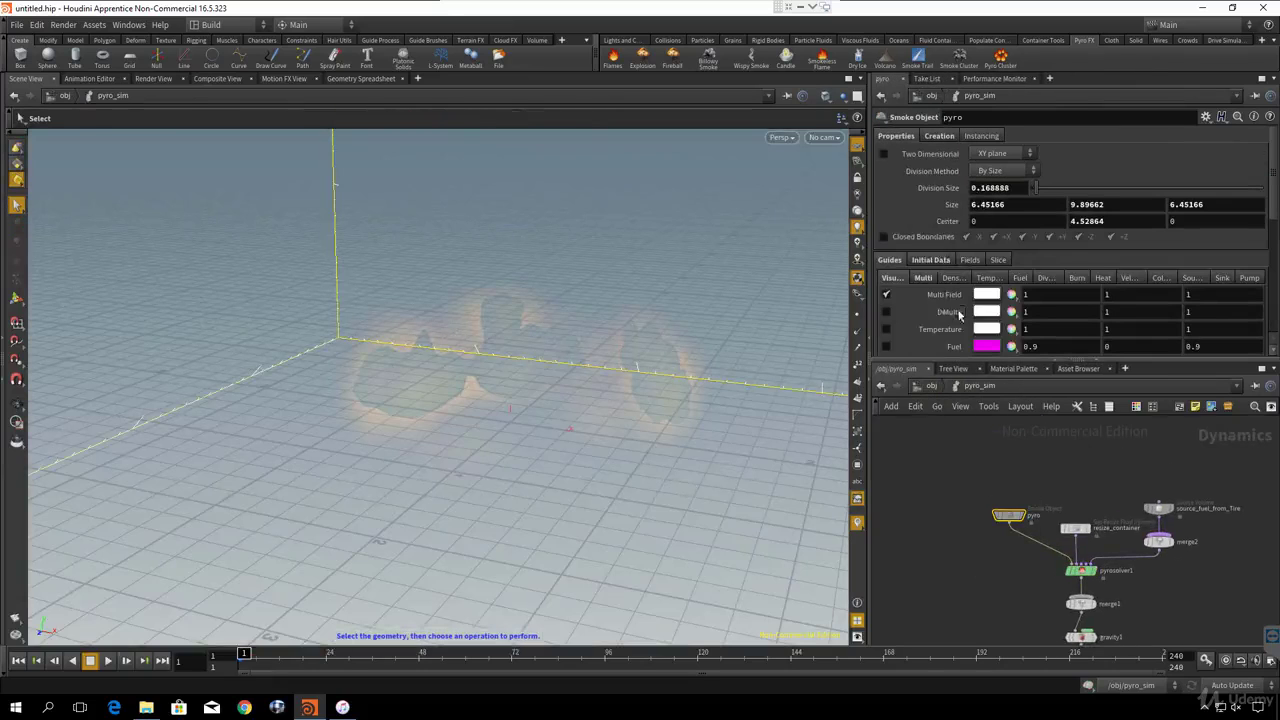
left_click(931, 385)
double_click(1006, 487)
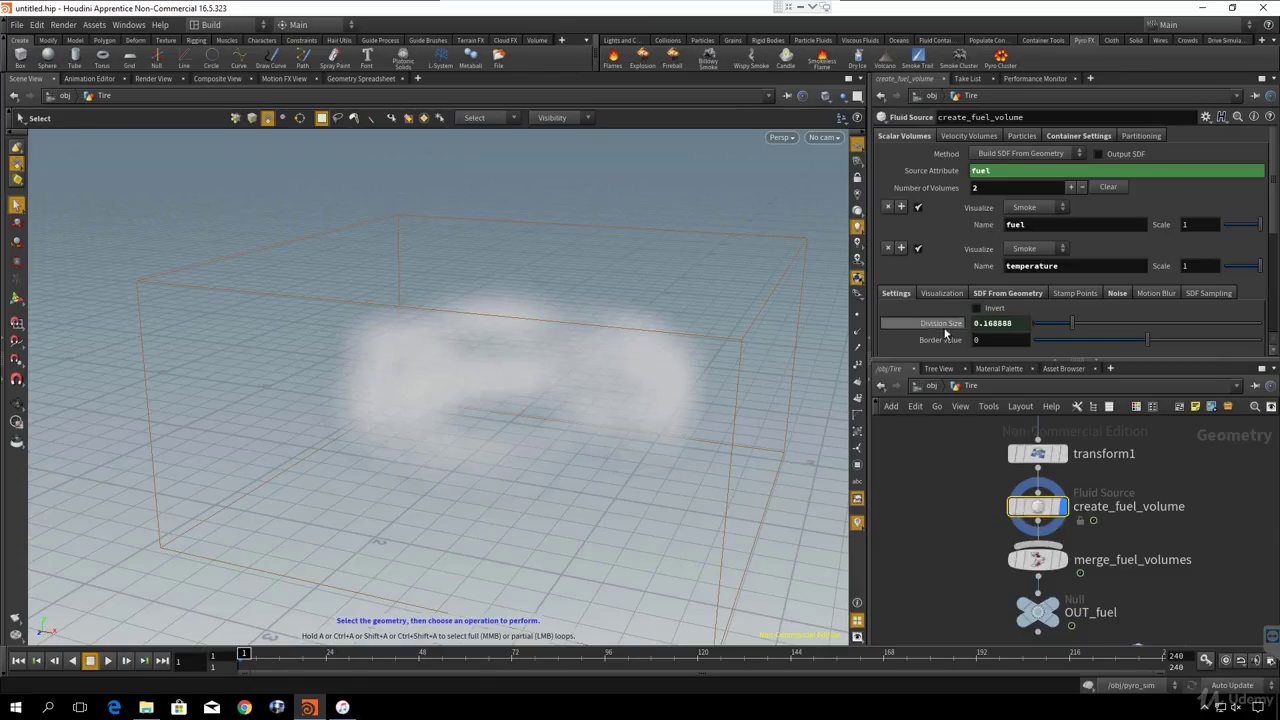
- Reveal the channel expression behind create_fuel_volume's Division Size to check its reference, and switch back to the evaluated value
left_click(943, 326)
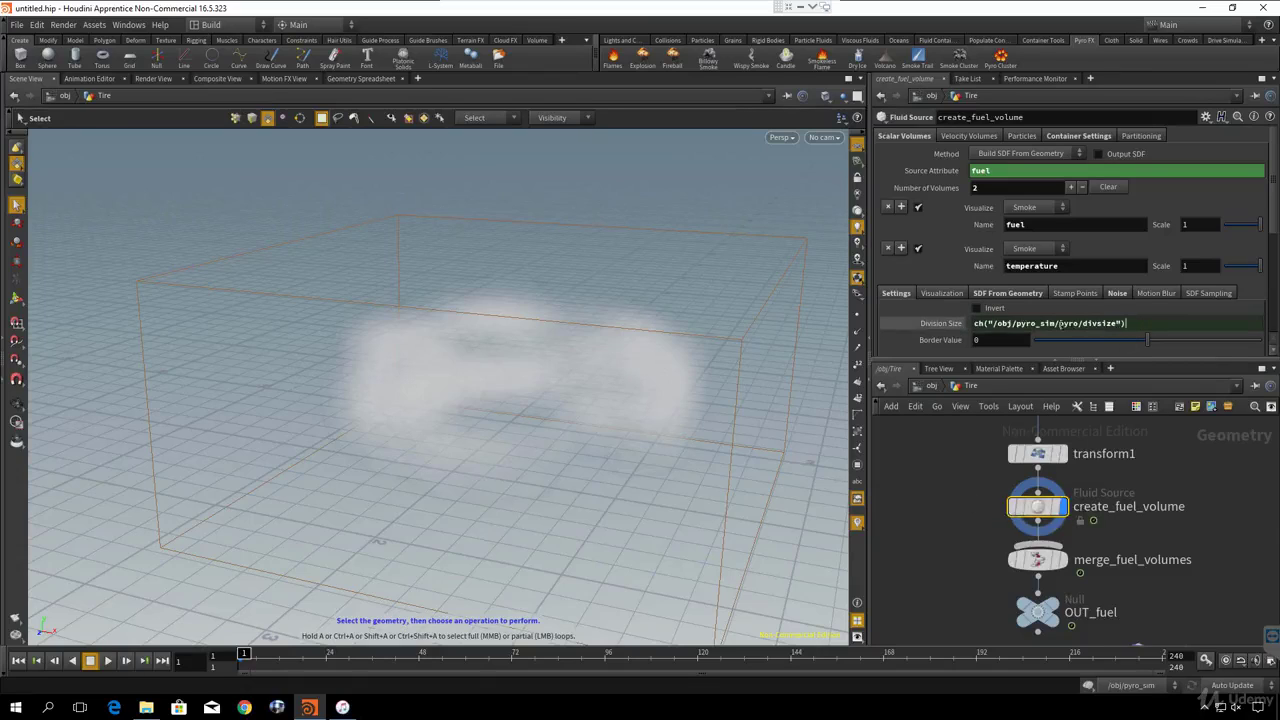
left_click_drag(1139, 327, 924, 326)
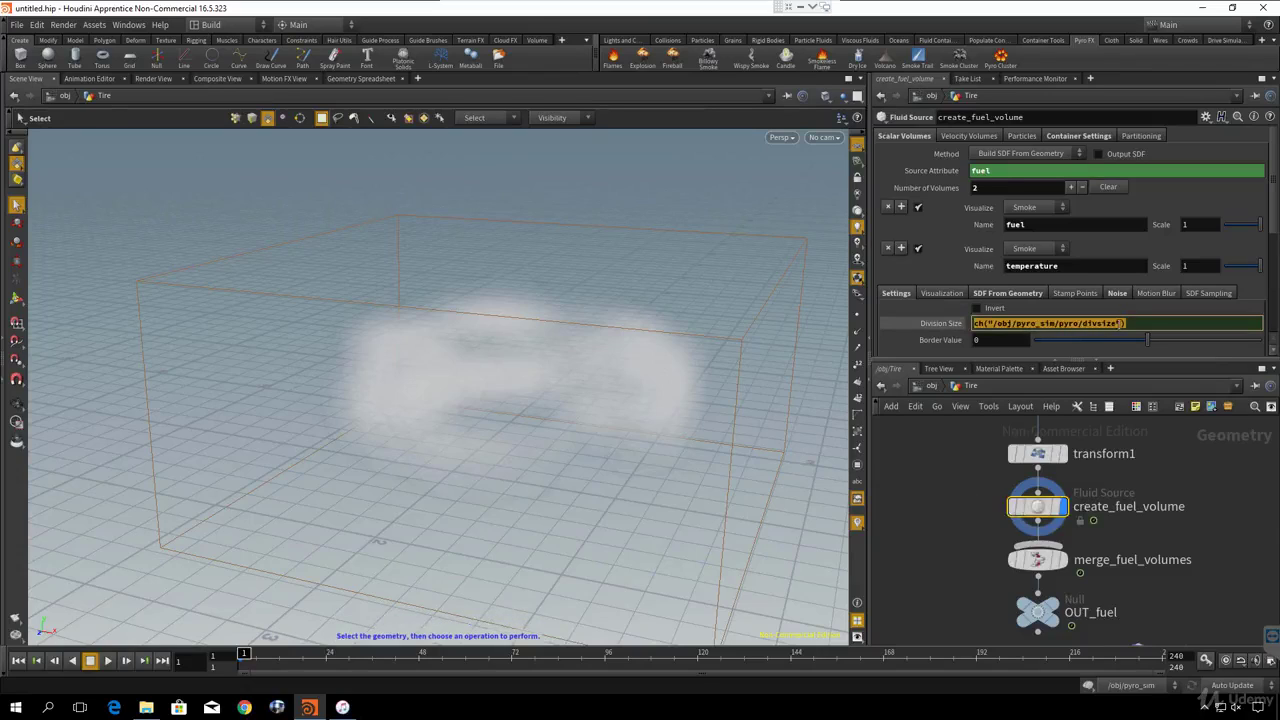
left_click(945, 323)
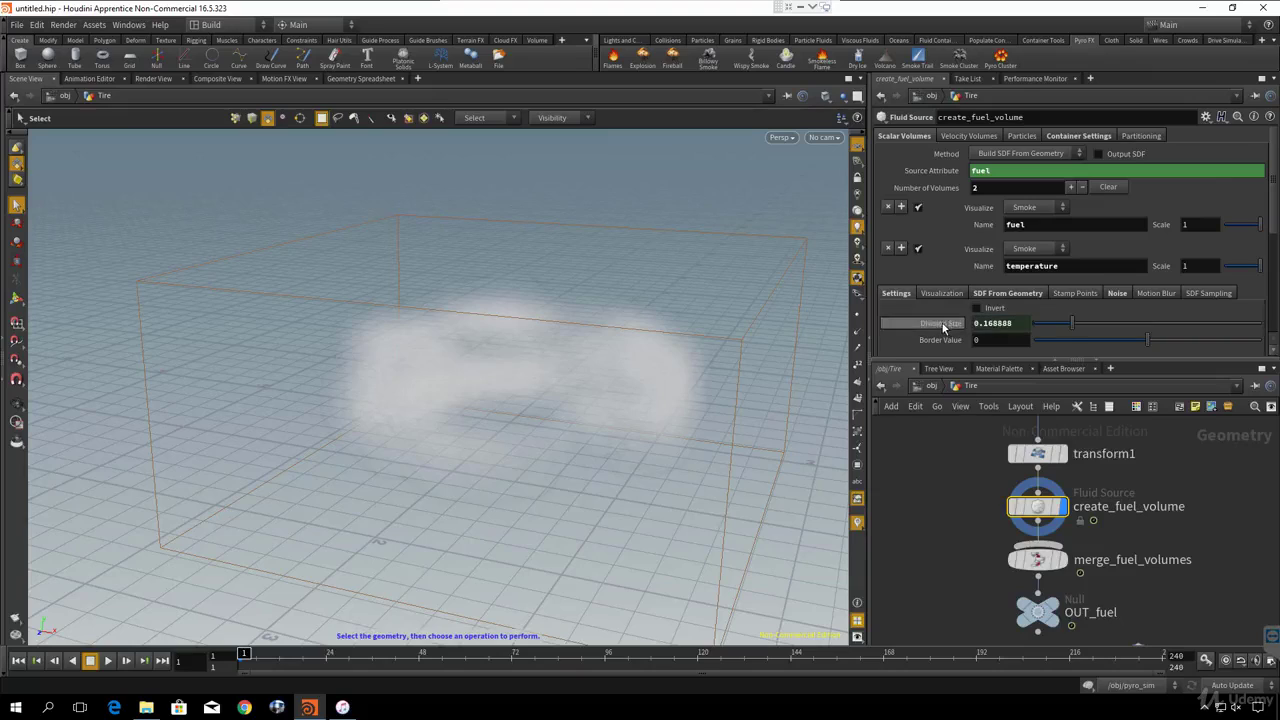
- Try Add Velocity in the fluid source's velocity volume settings, inspect the node's info before and after, and turn the option off
left_click(967, 136)
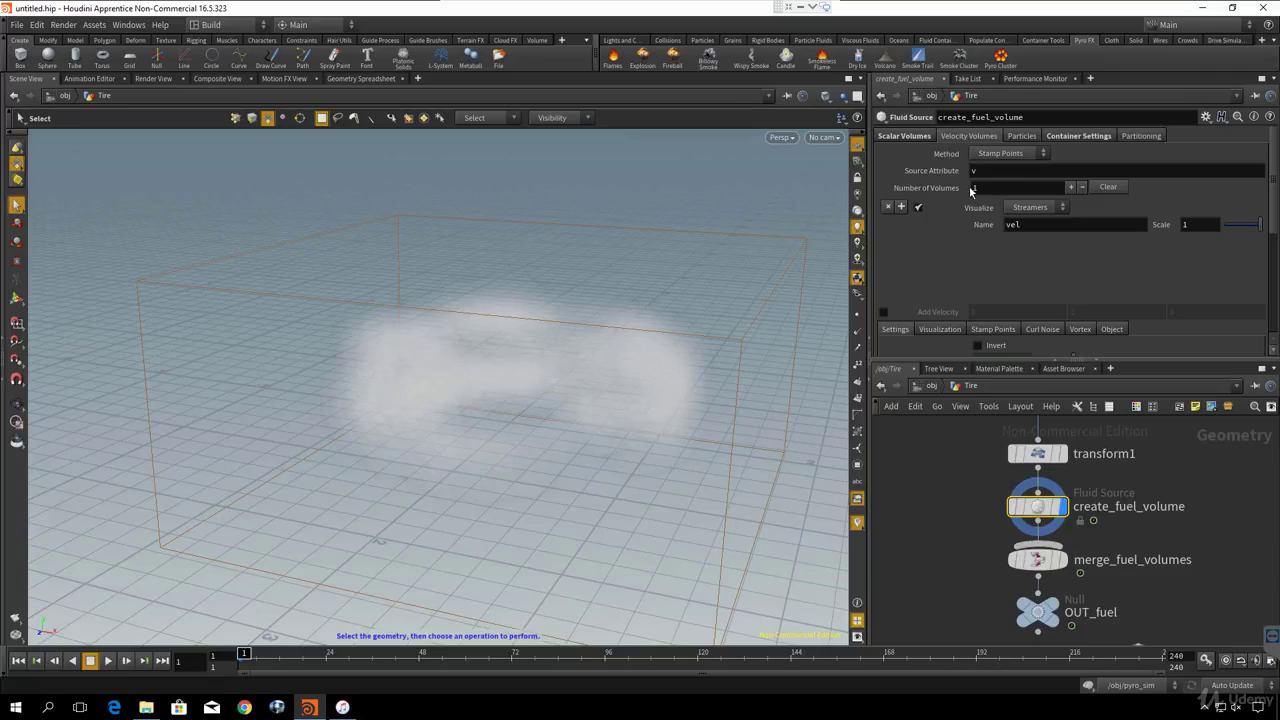
middle_click(1045, 511)
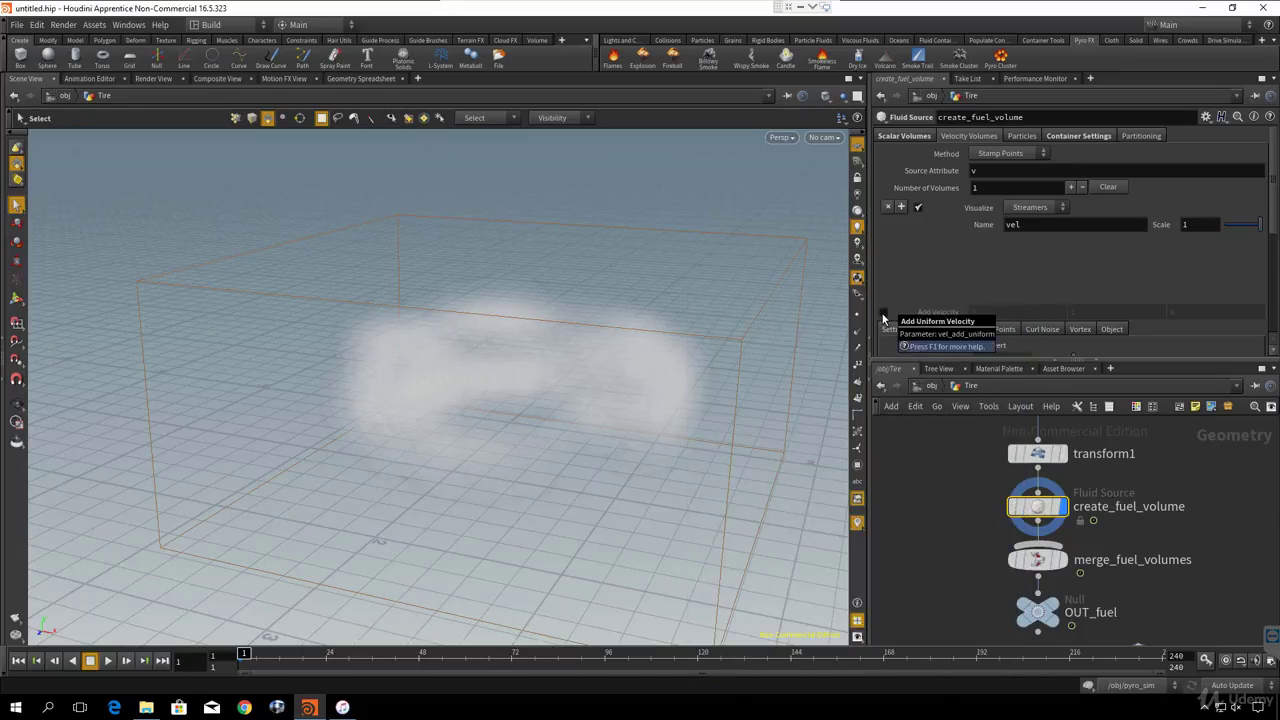
left_click(883, 318)
middle_click(1037, 512)
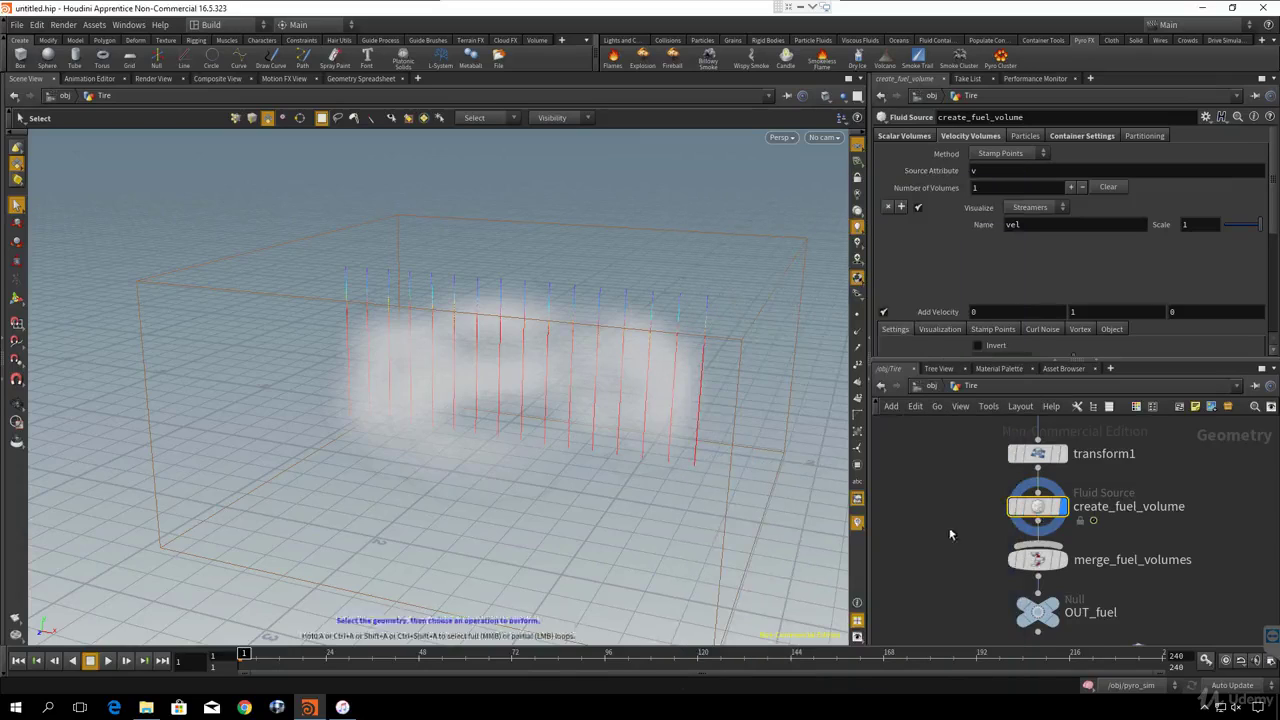
scroll(908, 293, "down", 2)
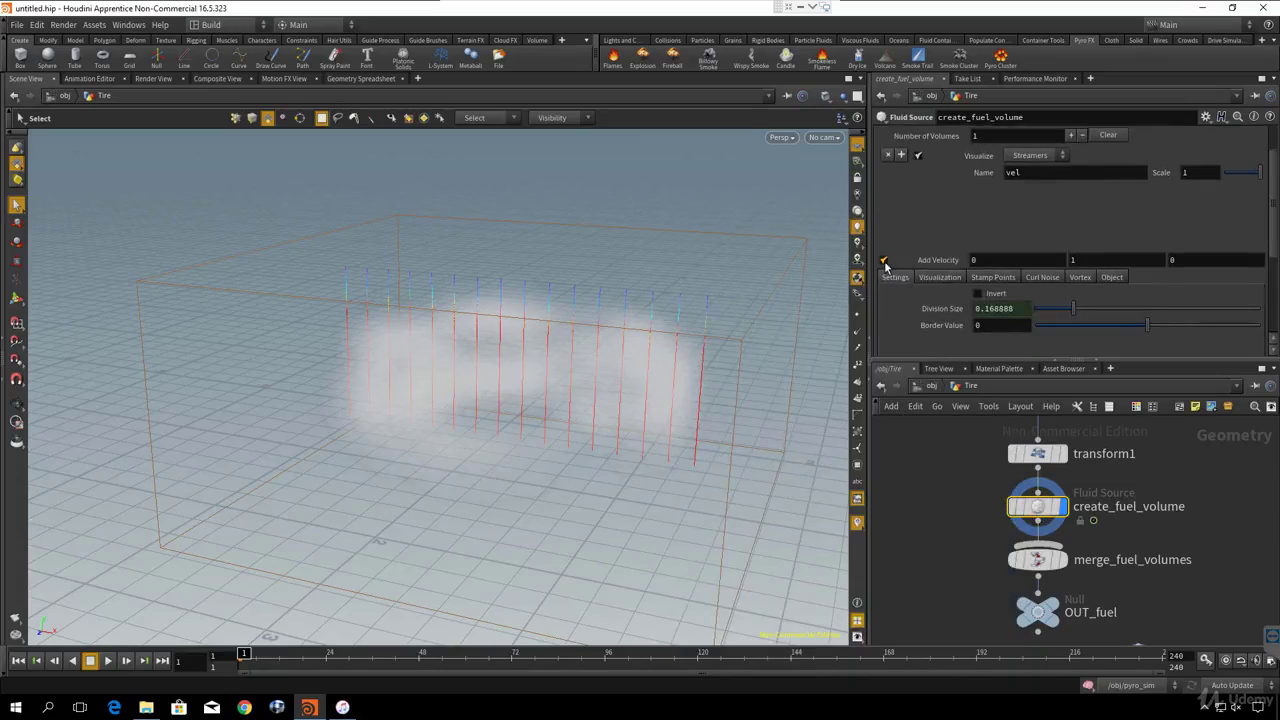
left_click(884, 261)
left_click(884, 262)
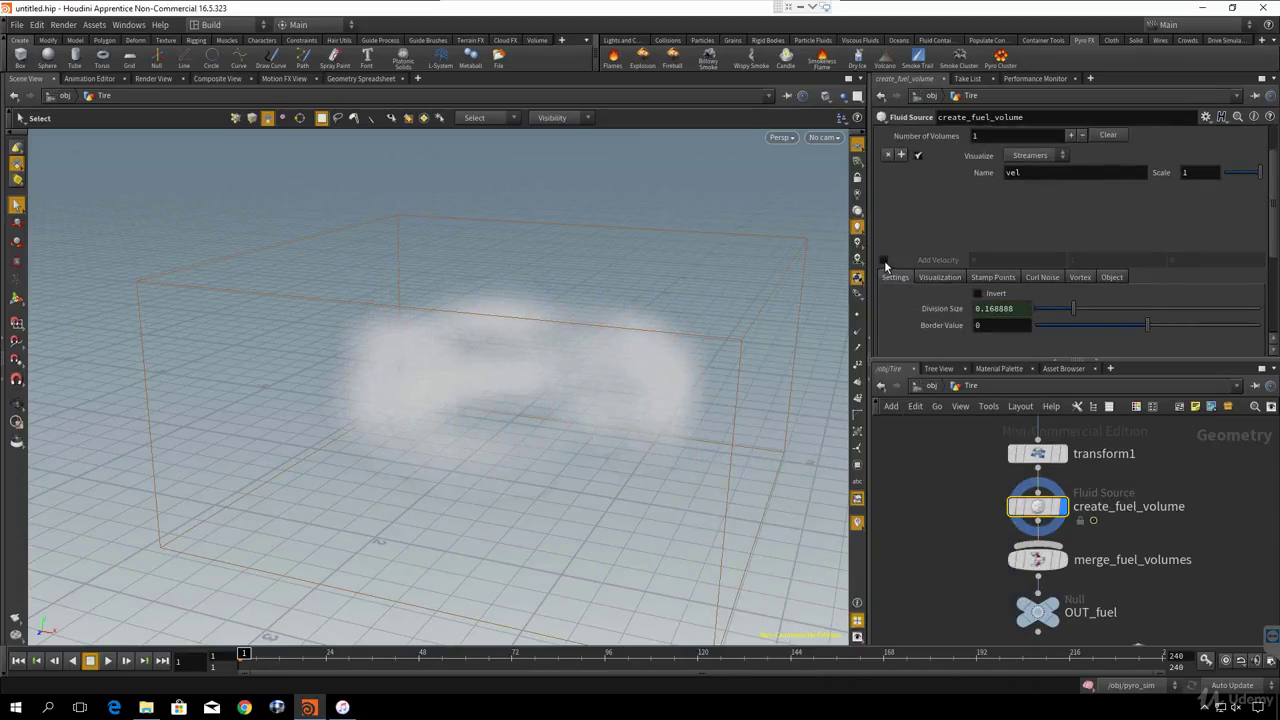
- Try Add Curl Noise on the velocity volume, inspect the node's info and the streamers, and turn the noise off
left_click(1043, 277)
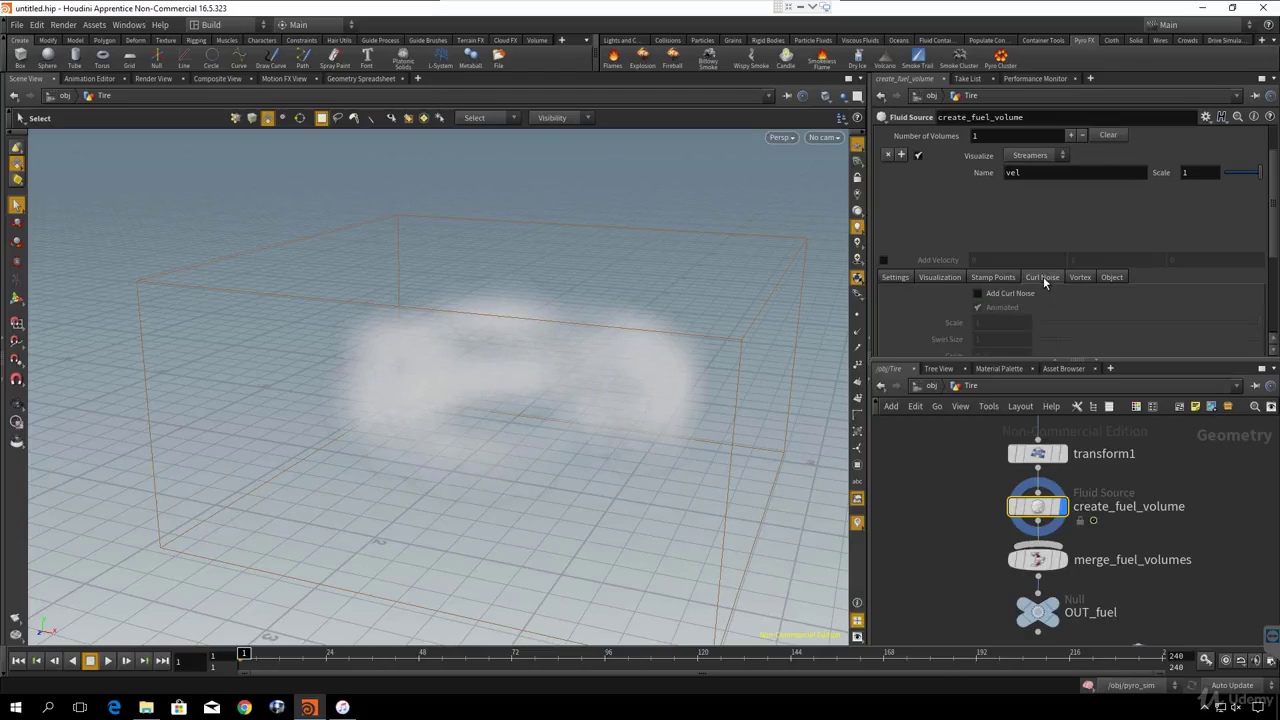
left_click(991, 296)
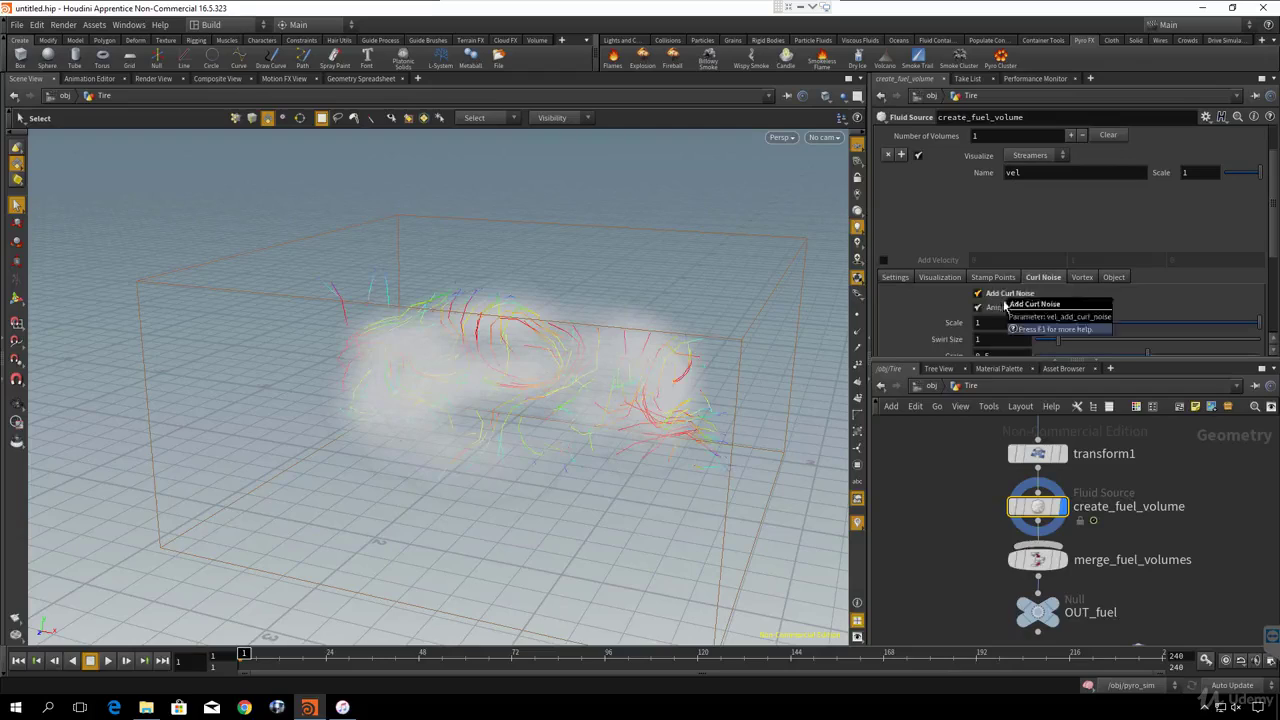
middle_click(1040, 508)
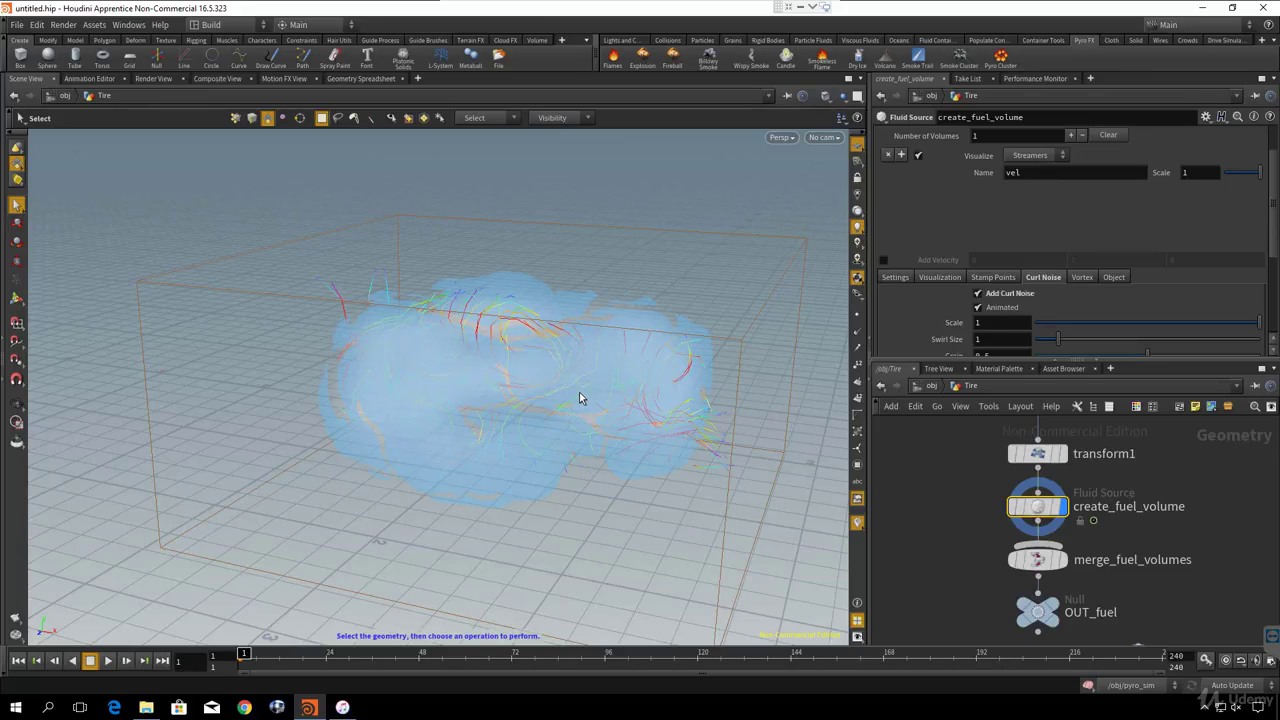
left_click(978, 293)
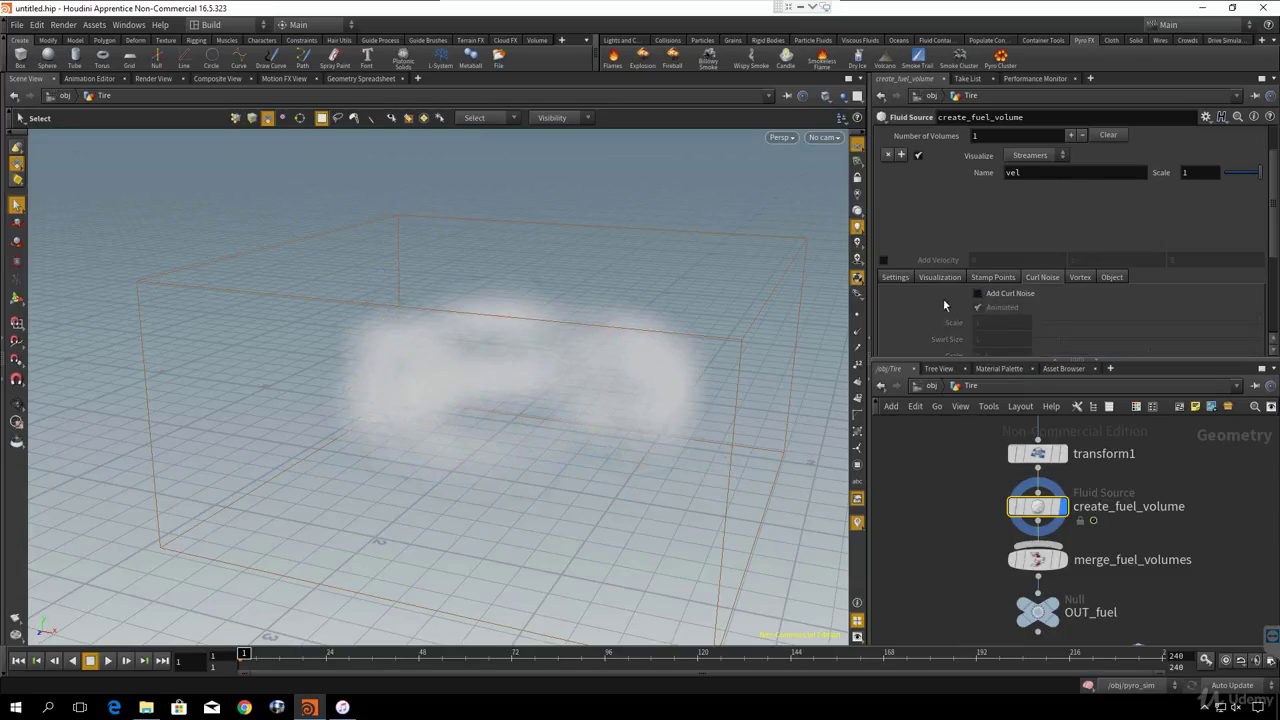
- Check the vel volume's visualization options, keep Streamers, and turn on Add Curl Noise for the velocity volume
scroll(948, 306, "up", 2)
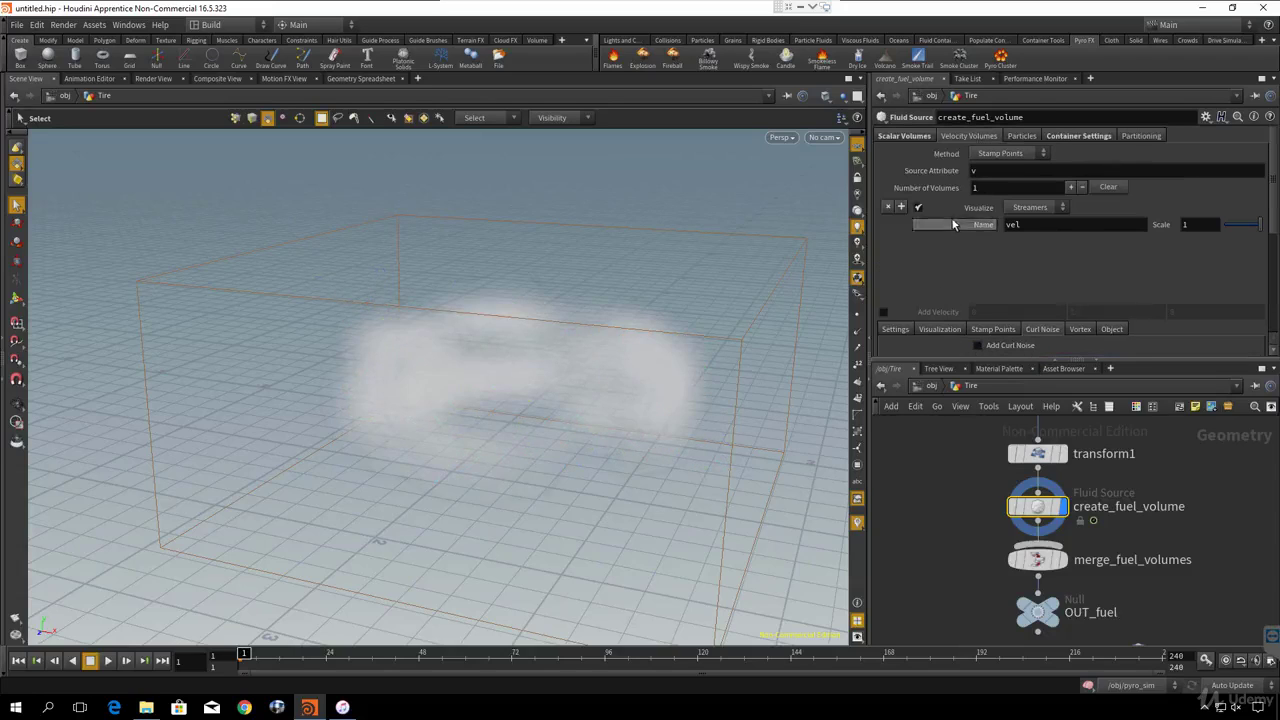
left_click(1044, 210)
left_click(1011, 236)
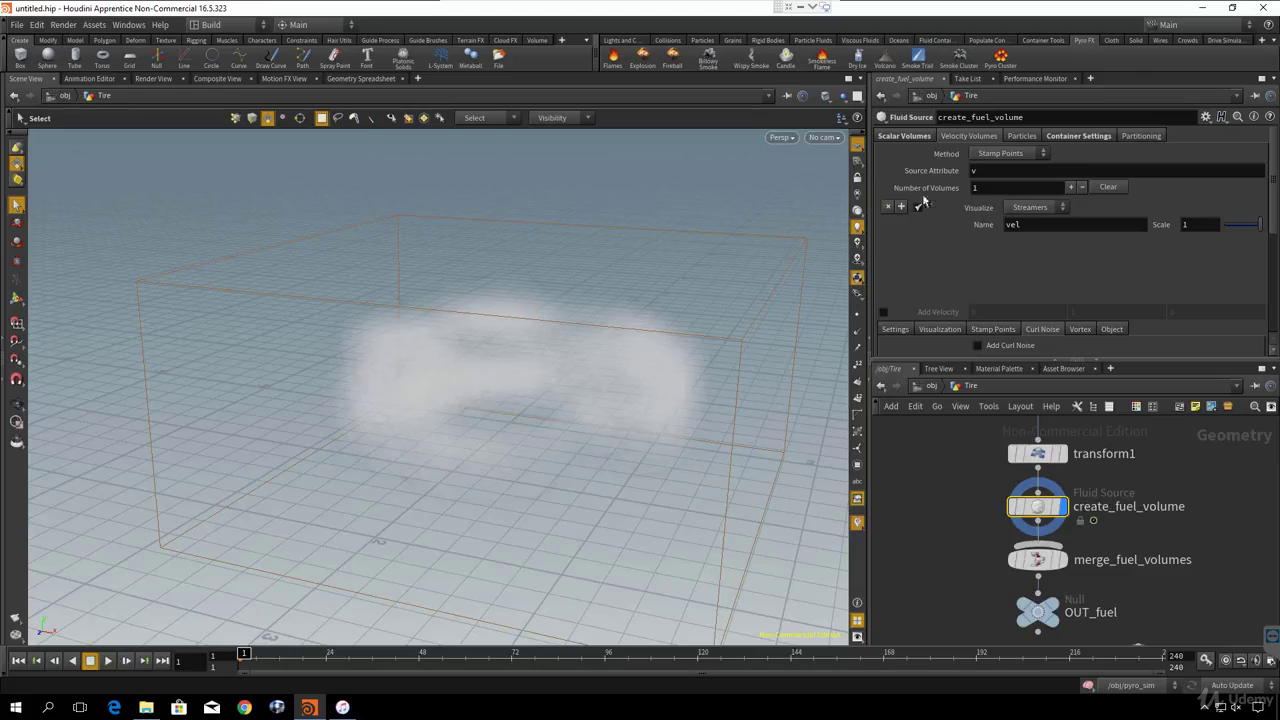
scroll(984, 350, "down", 1)
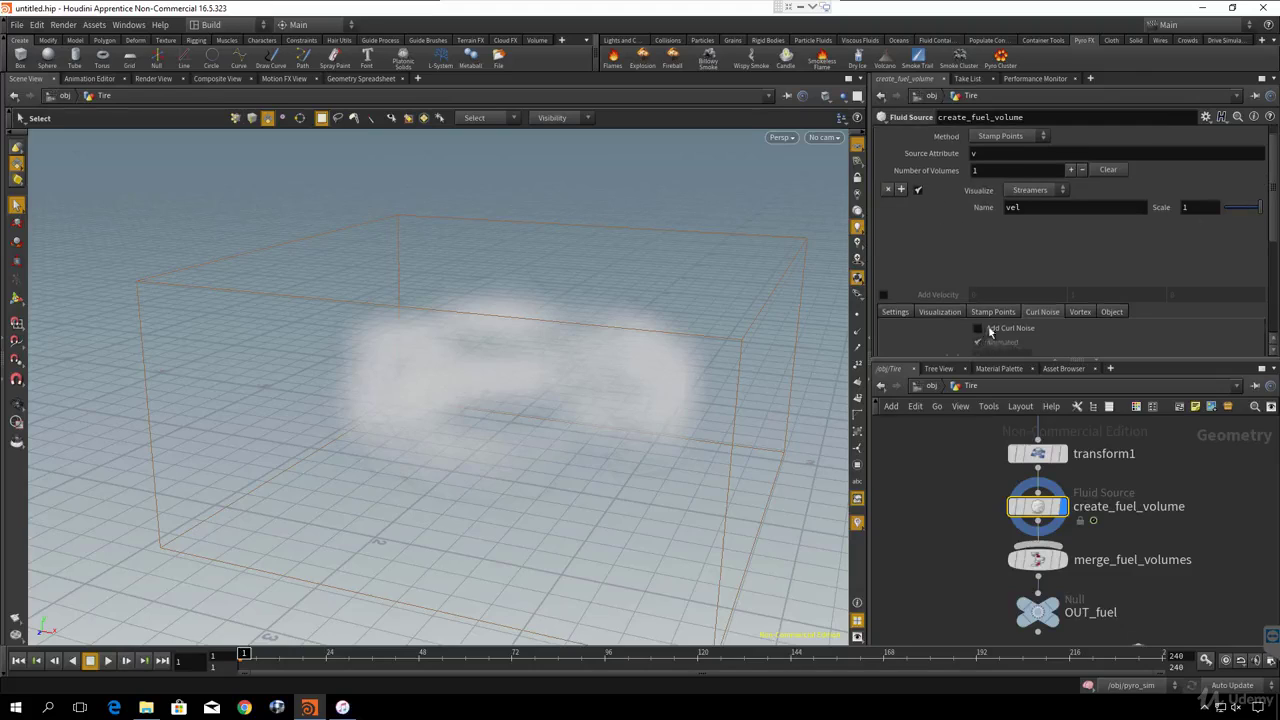
left_click(979, 328)
scroll(984, 328, "up", 1)
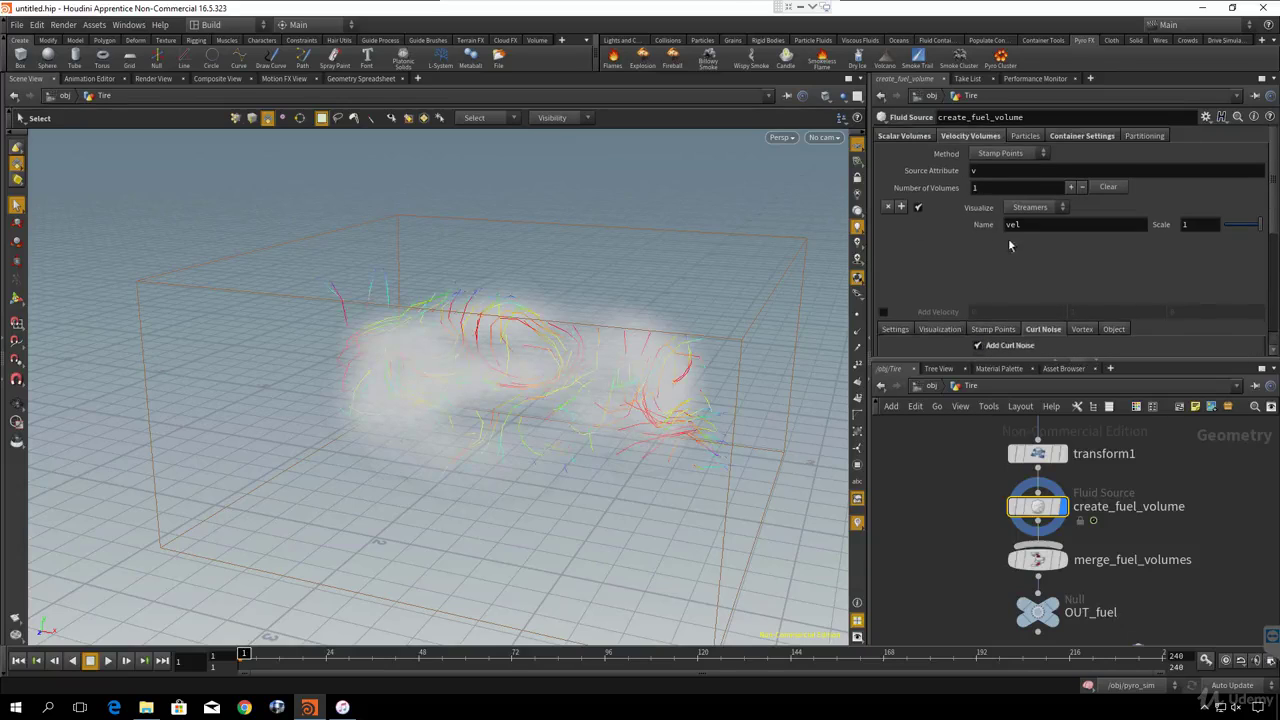
- Toggle the vel volume's visualization to compare the viewport with and without streamers, and leave it turned off
left_click(919, 208)
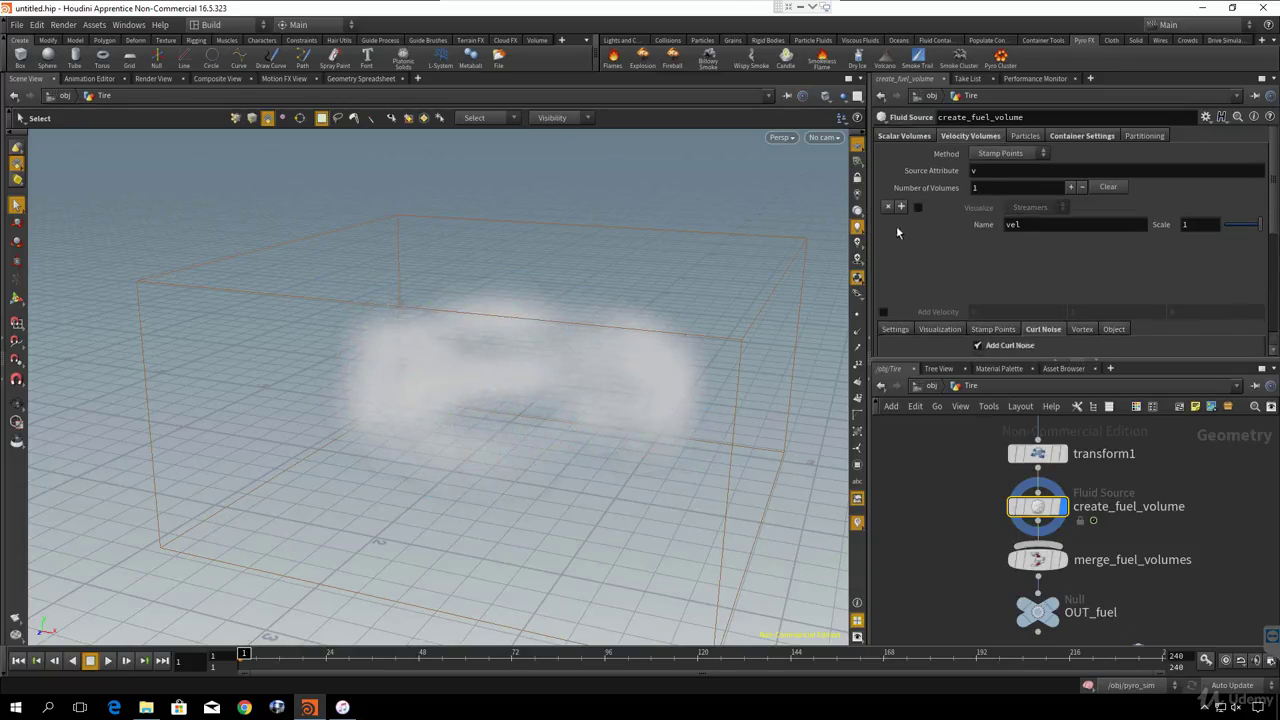
left_click(918, 208)
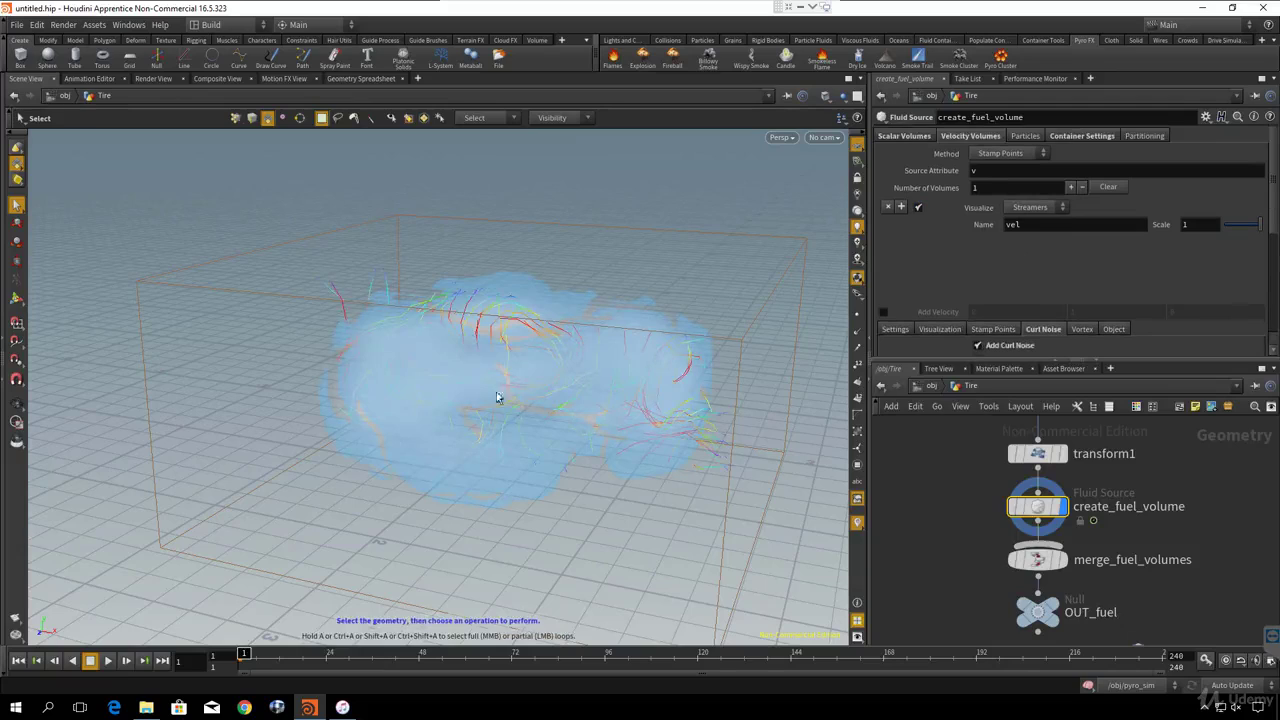
left_click(919, 208)
scroll(950, 540, "down", 3)
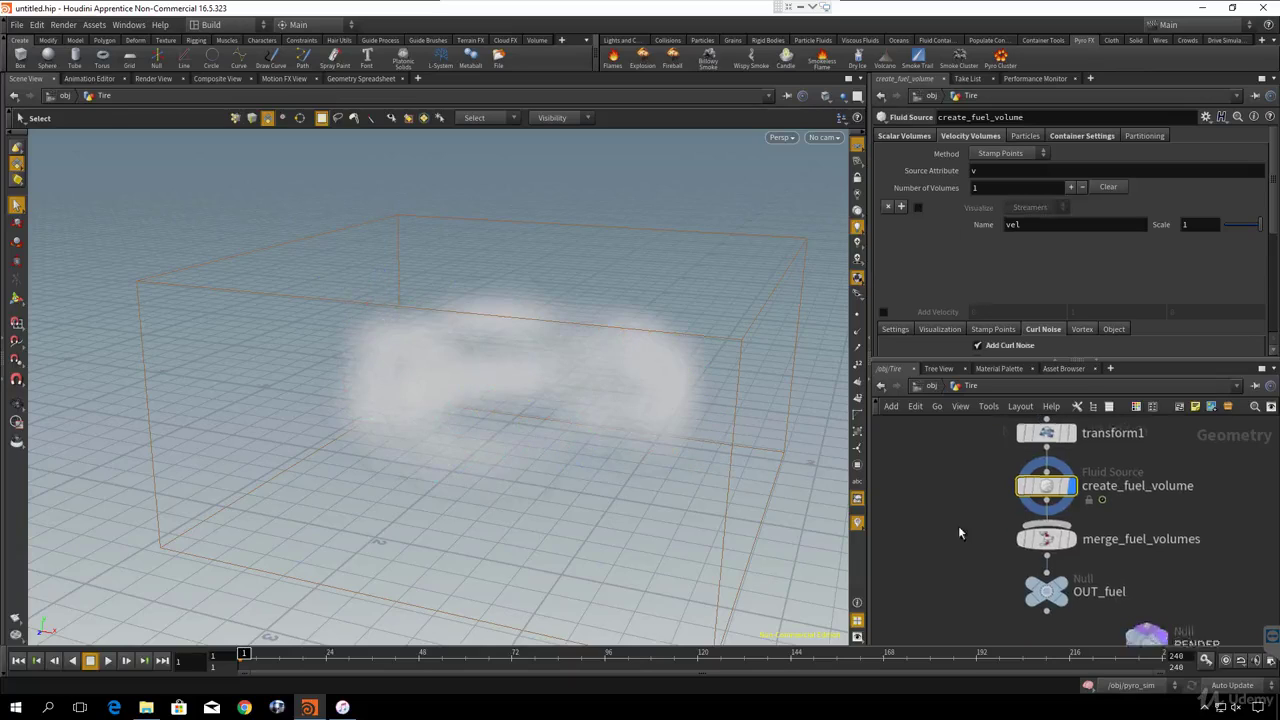